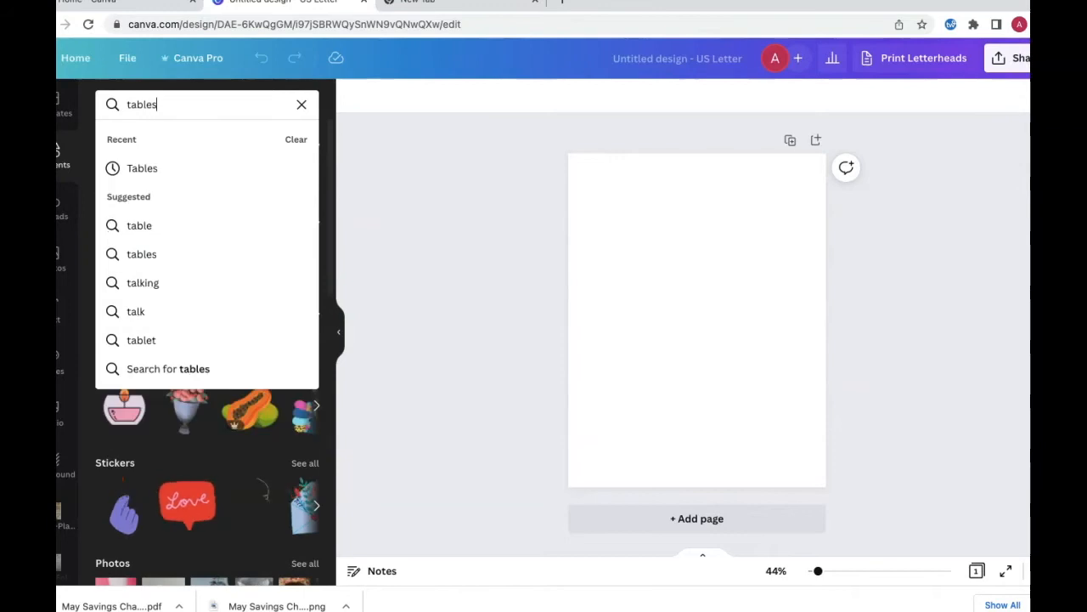
Insert a plain grid table from the elements search for tables and delete columns until only one is left.
click(120, 252)
click(755, 266)
click(814, 259)
click(736, 259)
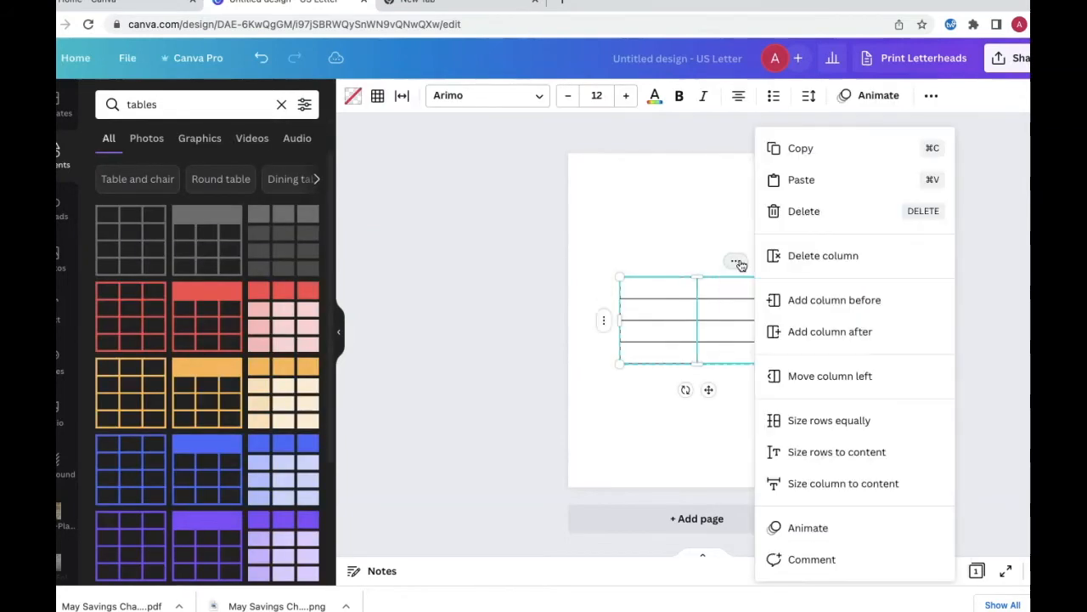
click(809, 258)
Add two rows to the single-column table and fit it into the upper-left area of the page.
click(604, 309)
click(626, 300)
click(604, 325)
click(629, 300)
drag(708, 433, 680, 370)
drag(742, 343, 667, 313)
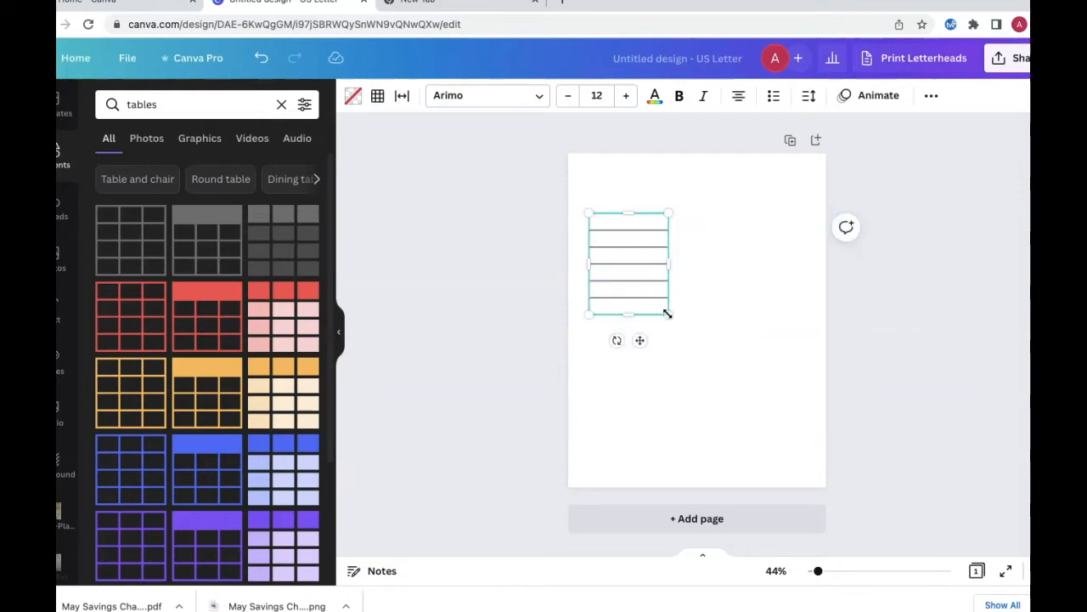
Keep only the table's inner lines in black and add a short dotted line along its top edge.
click(377, 95)
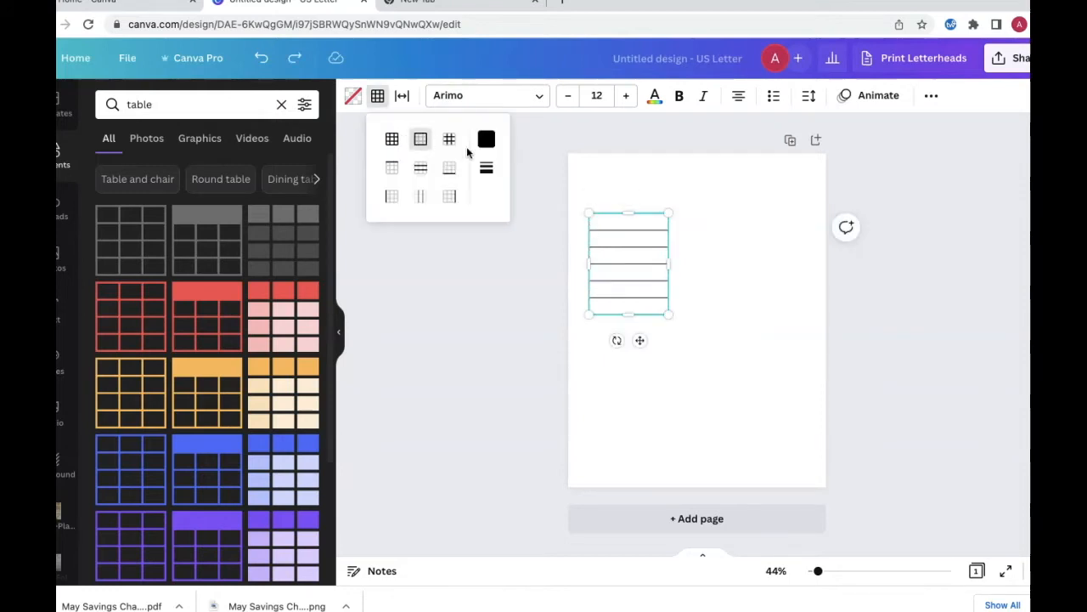
click(486, 139)
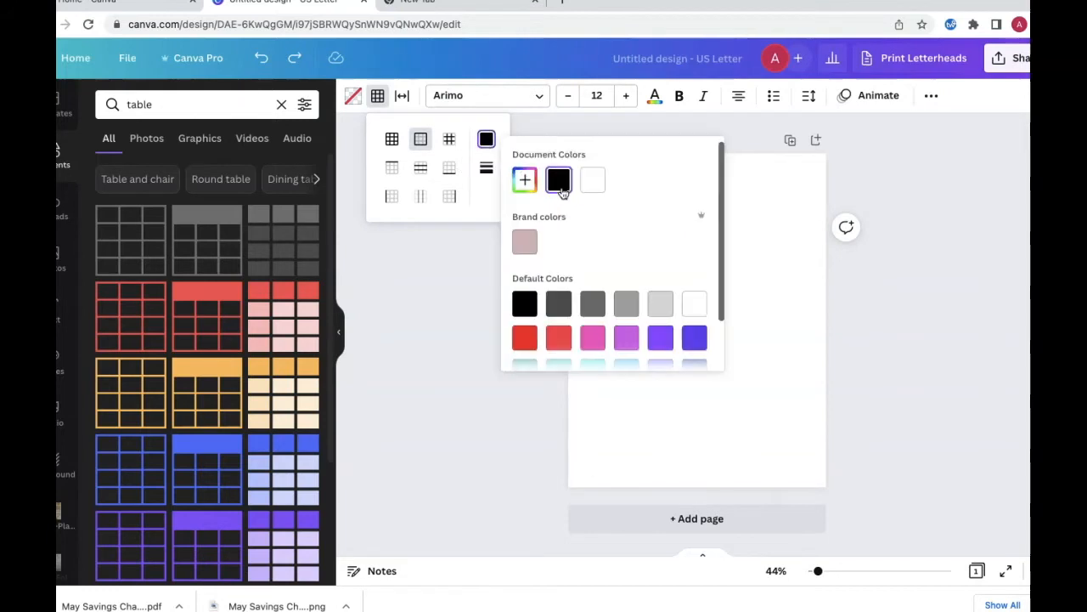
click(796, 248)
click(648, 249)
click(491, 186)
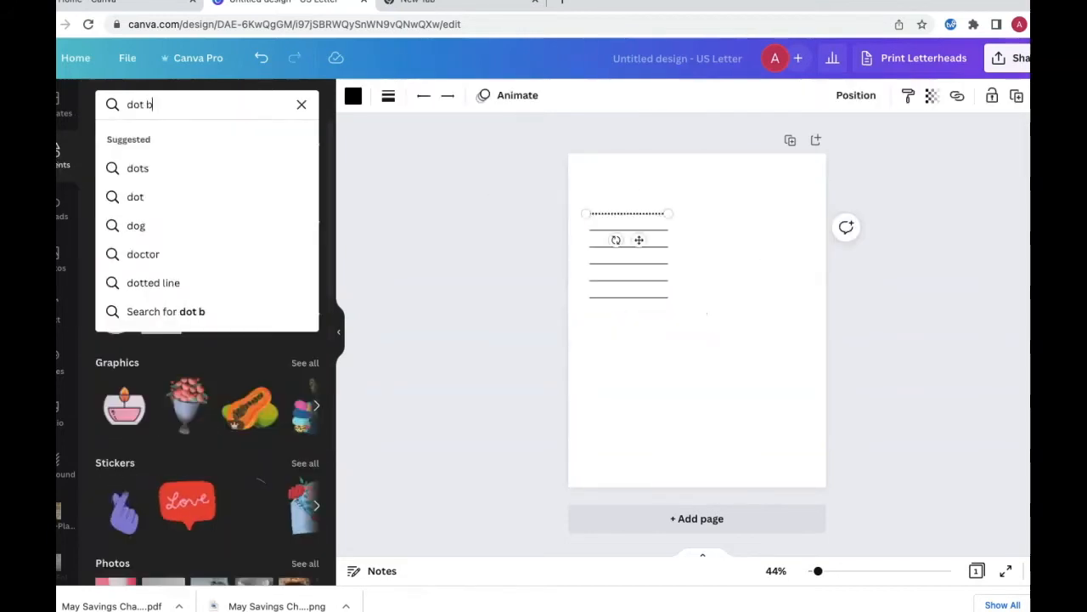
Search the elements for "dot box" and narrow the results with a filter.
text(ox)
key(Return)
click(304, 104)
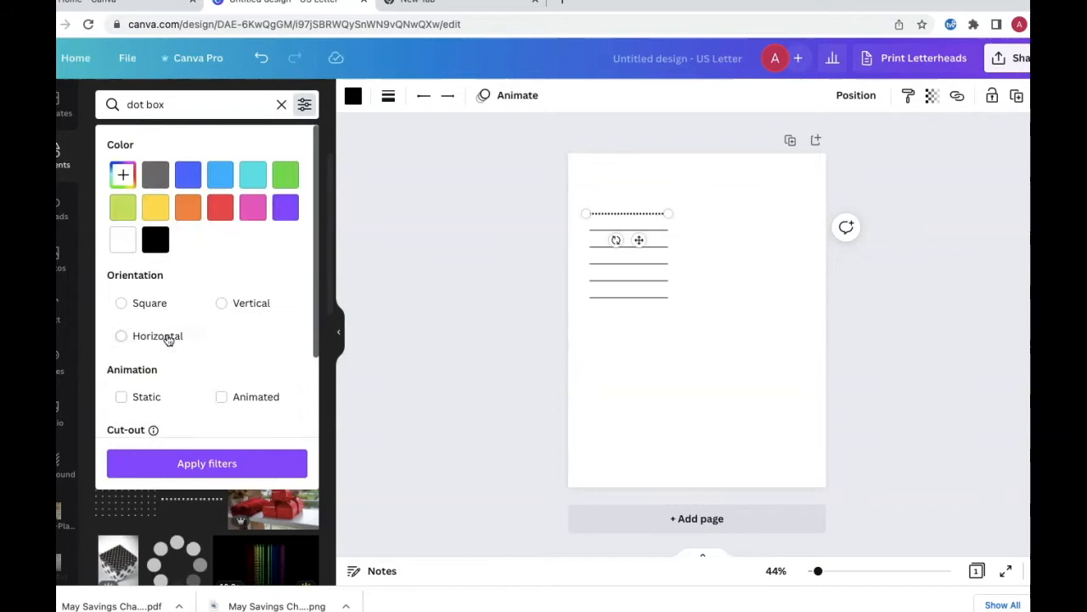
scroll(169, 339, down, 3)
click(136, 410)
click(206, 461)
Add the dotted square frame around the table and delete the separate dotted line.
drag(670, 218, 714, 452)
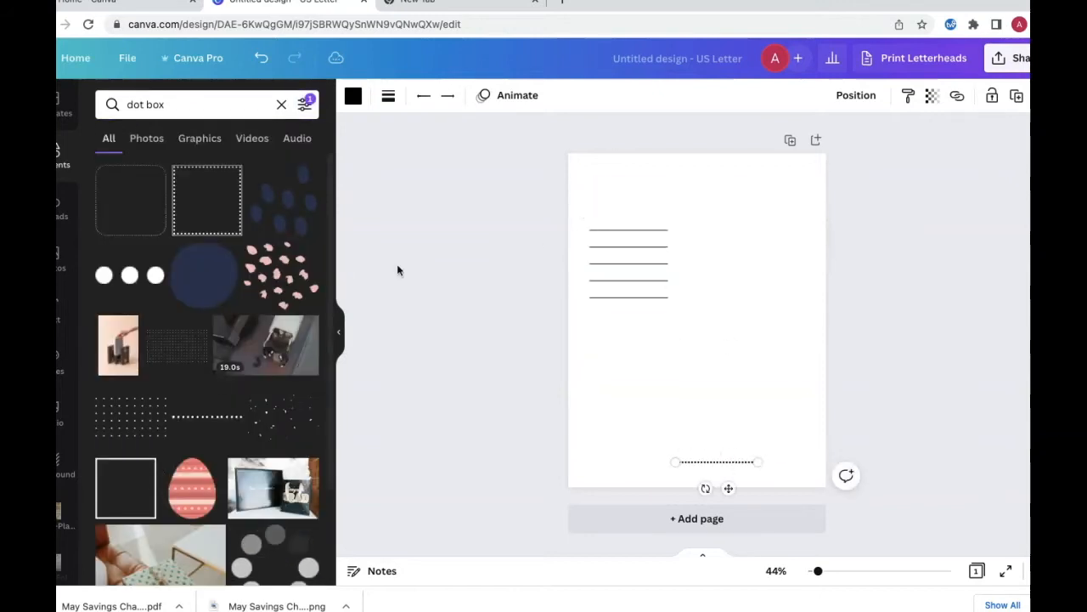
click(201, 219)
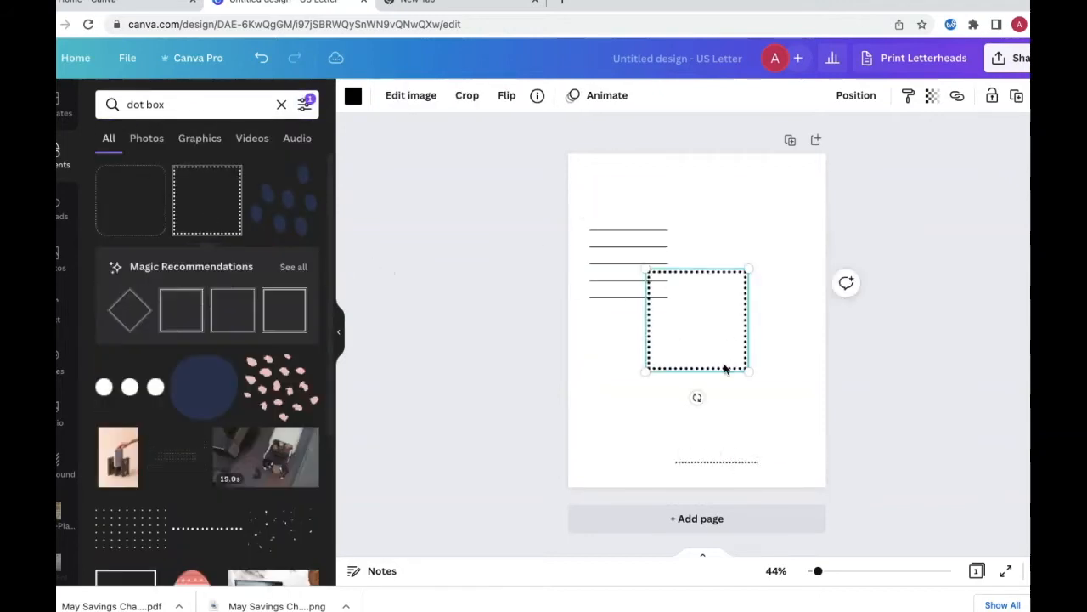
drag(724, 368, 658, 311)
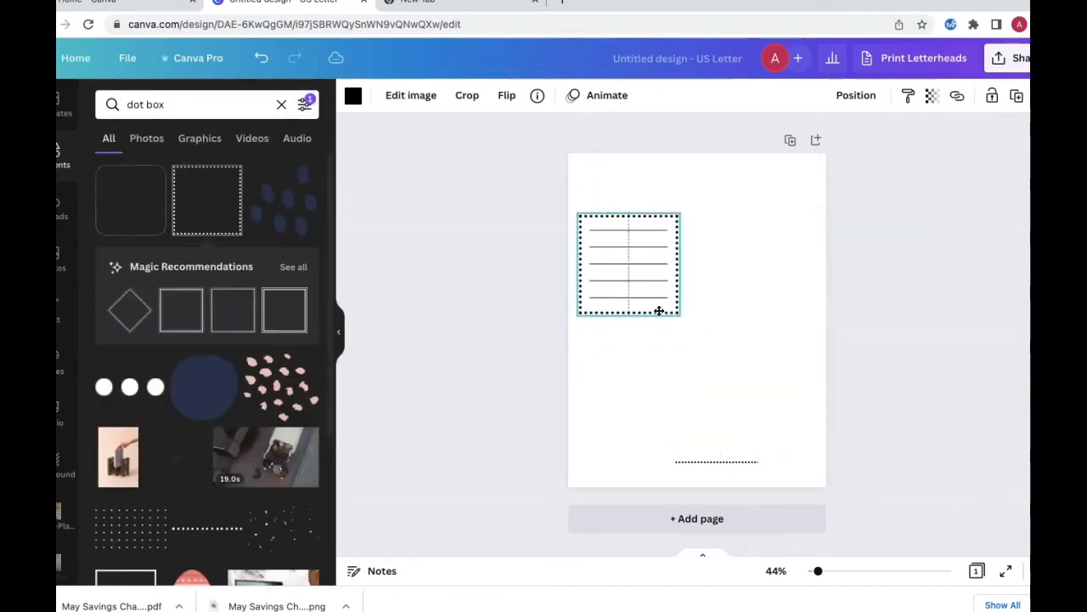
click(724, 462)
key(Delete)
Shrink the dotted frame slightly around the table and recolour it dark blue.
click(679, 289)
drag(679, 315, 674, 306)
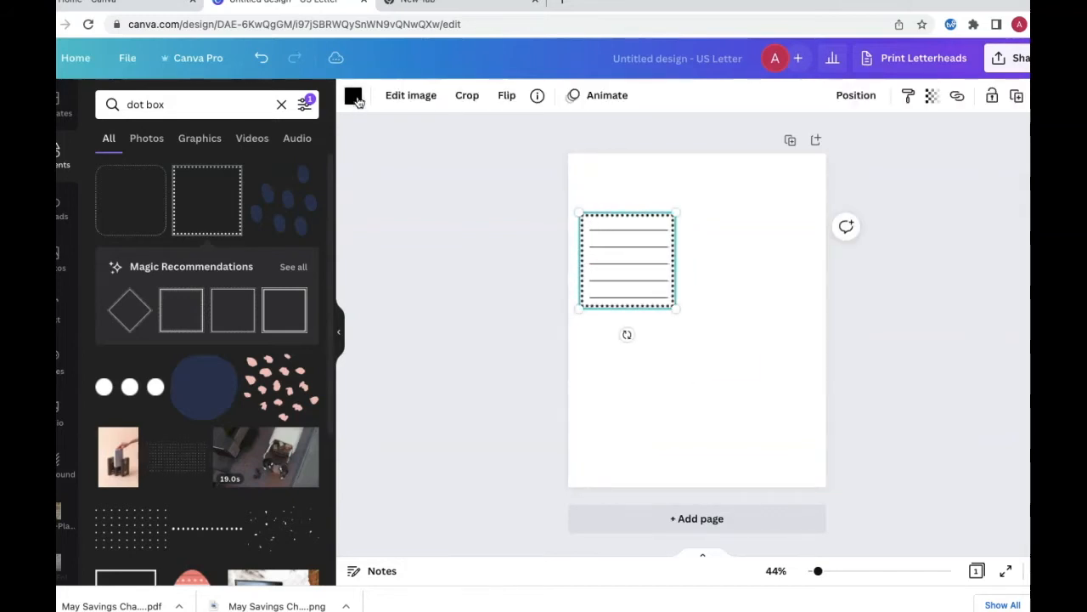
click(353, 97)
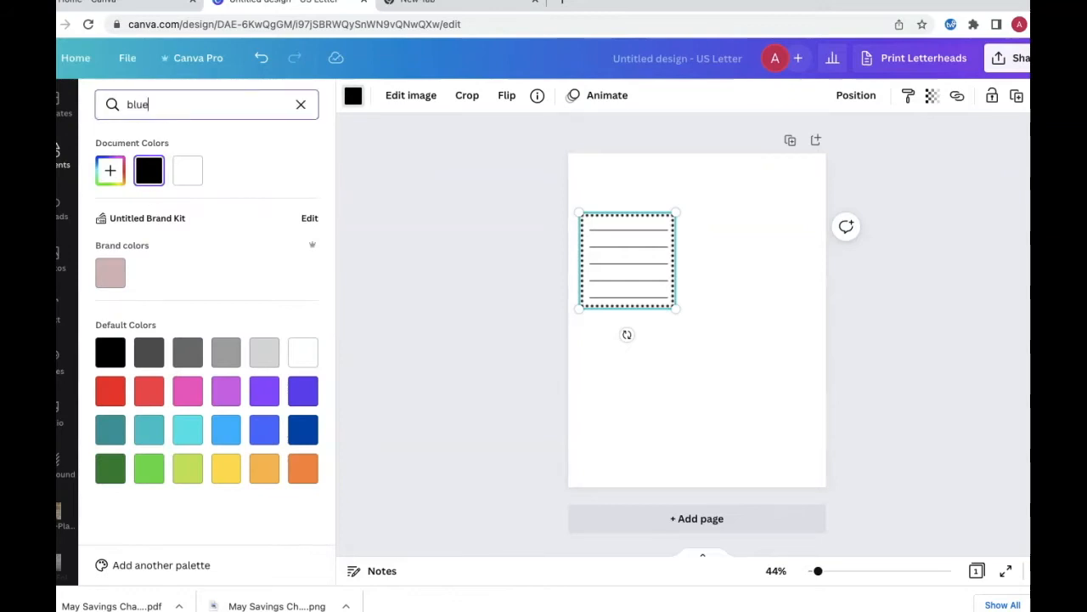
scroll(102, 352, down, 2)
click(115, 348)
Separate the dotted frame from the table by moving it below, and select the whole table.
click(649, 283)
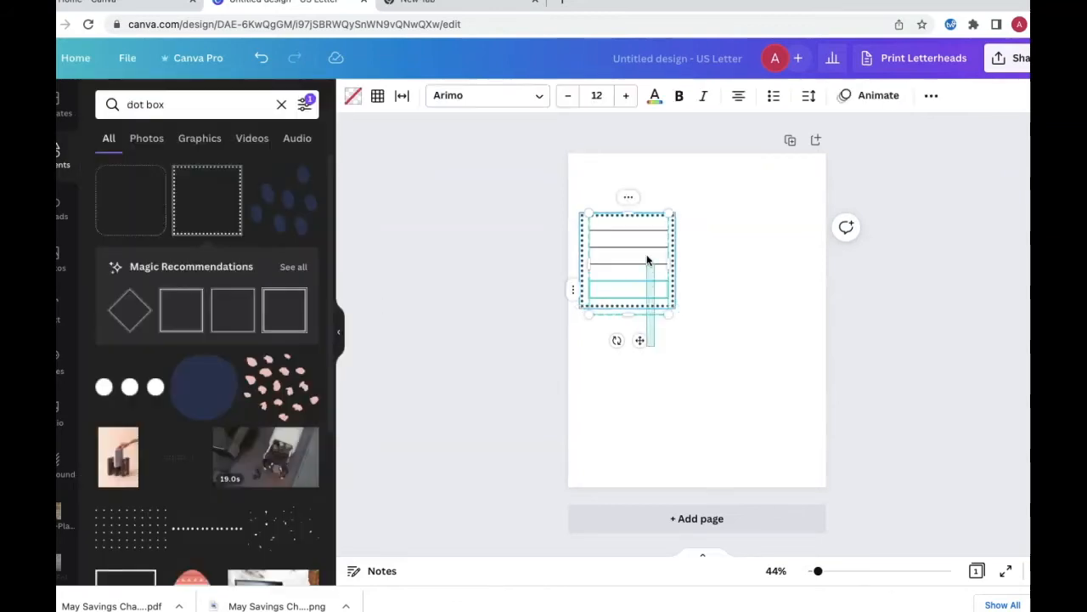
drag(644, 181, 644, 180)
drag(646, 254, 655, 231)
click(704, 236)
drag(679, 286, 691, 416)
drag(713, 277, 577, 172)
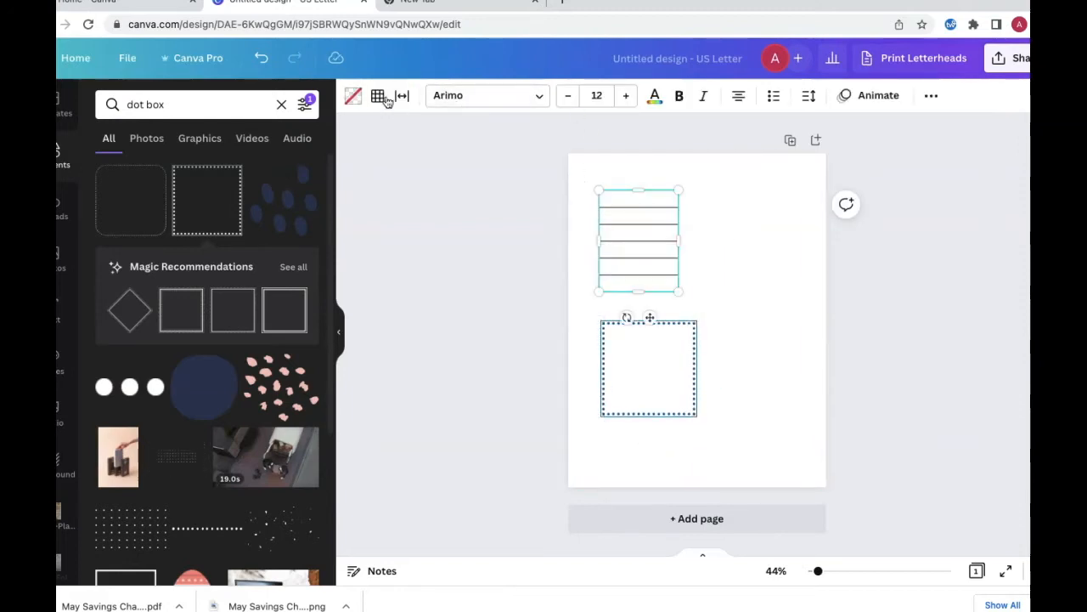
Set the table's line colour to red #AD4949.
click(380, 96)
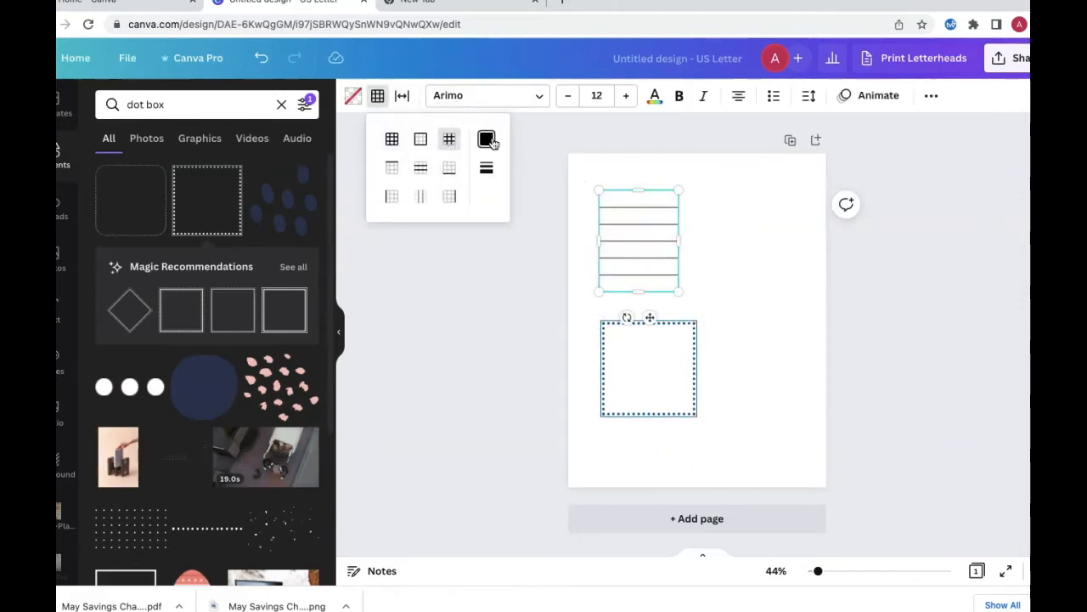
click(485, 139)
click(524, 179)
click(621, 224)
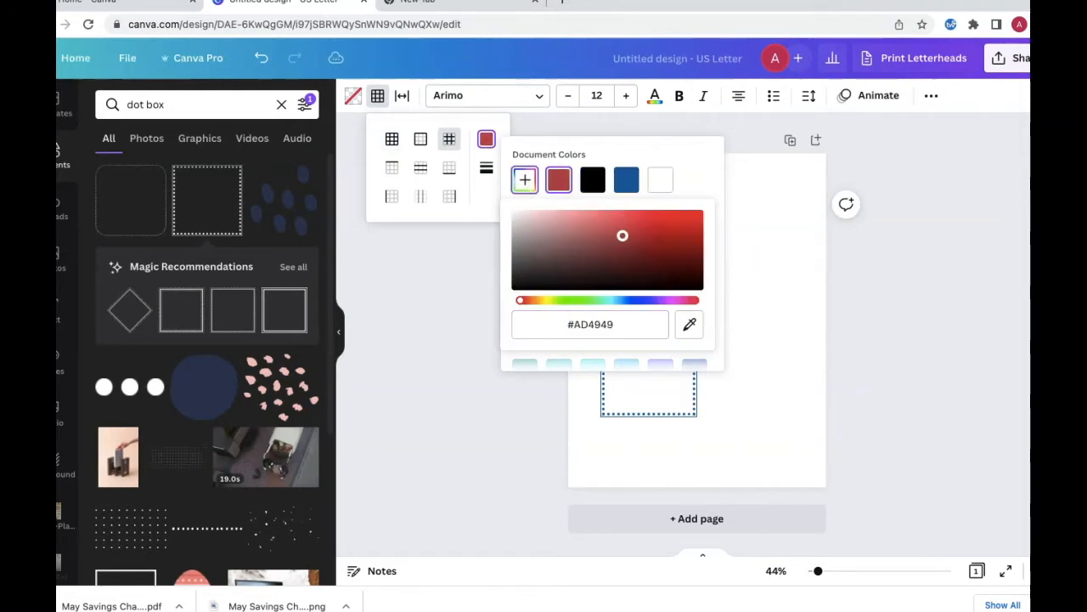
click(756, 272)
Move the blue dotted frame back around the table, enlarge it slightly, and select both together.
drag(678, 357, 667, 230)
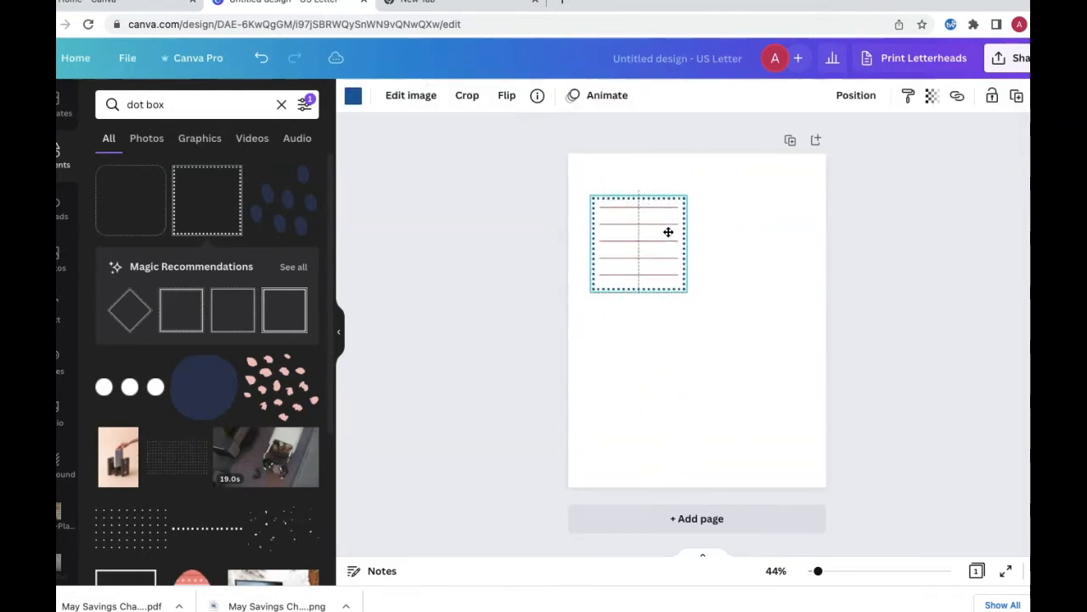
click(862, 219)
click(650, 243)
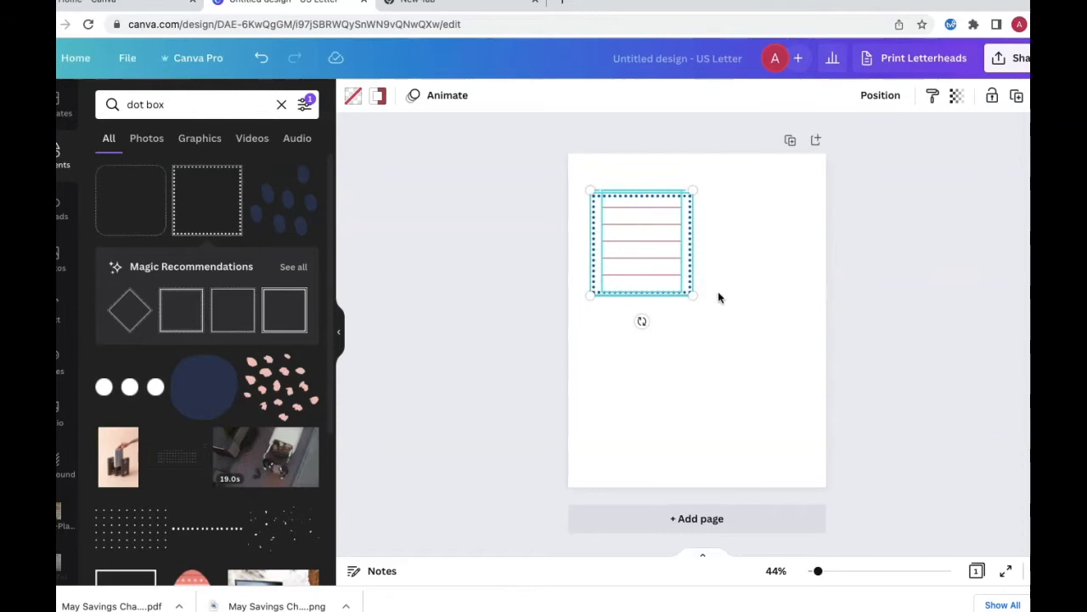
Duplicate the framed table and place the copy beside the original.
click(1015, 99)
drag(711, 258, 738, 253)
click(839, 282)
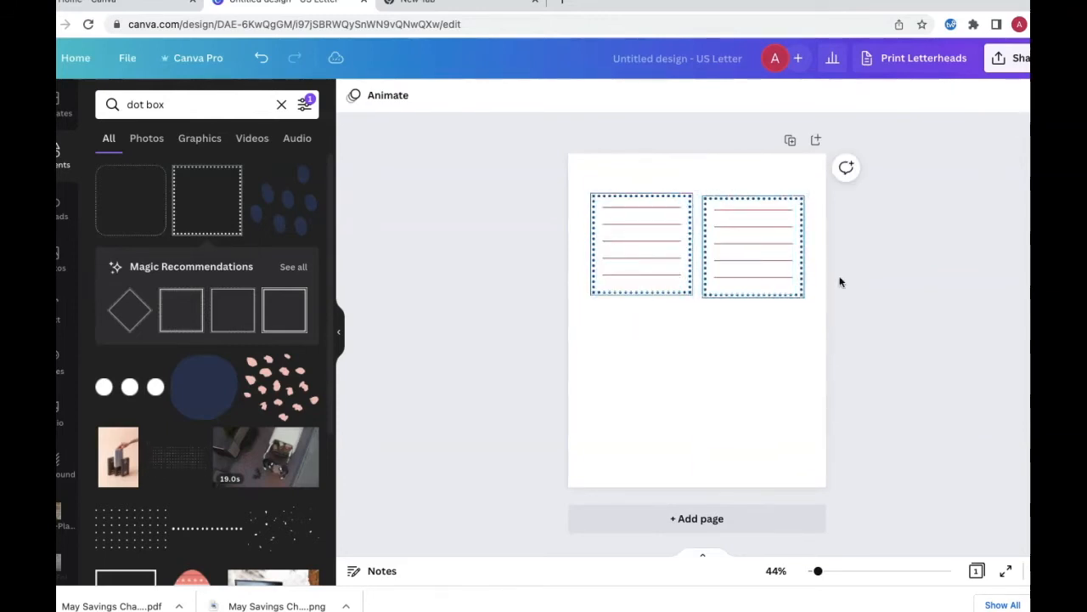
Select both framed tables and shrink them together so that three fit across the page.
drag(818, 570, 824, 570)
drag(913, 274, 832, 257)
click(892, 265)
drag(902, 291, 536, 114)
drag(860, 282, 761, 245)
scroll(810, 283, up, 2)
click(825, 357)
Duplicate the second framed table and place the copy at the right end of the row.
click(718, 264)
click(1016, 95)
drag(718, 268, 836, 261)
Shift the left and middle framed tables so the three boxes are evenly spaced across the page.
mouse_move(481, 180)
mouse_down()
mouse_move(609, 332)
mouse_move(637, 331)
mouse_up()
key(Left)
drag(756, 352, 694, 179)
drag(700, 257, 699, 258)
click(942, 364)
Duplicate the row of three framed tables and place the copy directly below as a second row.
drag(943, 366, 492, 165)
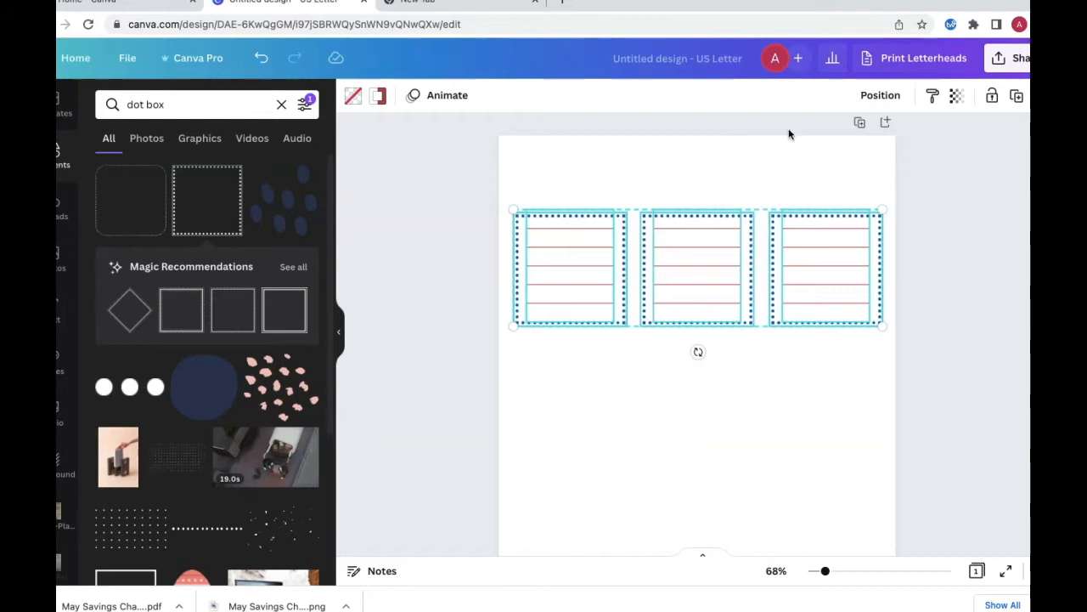
scroll(963, 272, down, 3)
scroll(966, 272, up, 2)
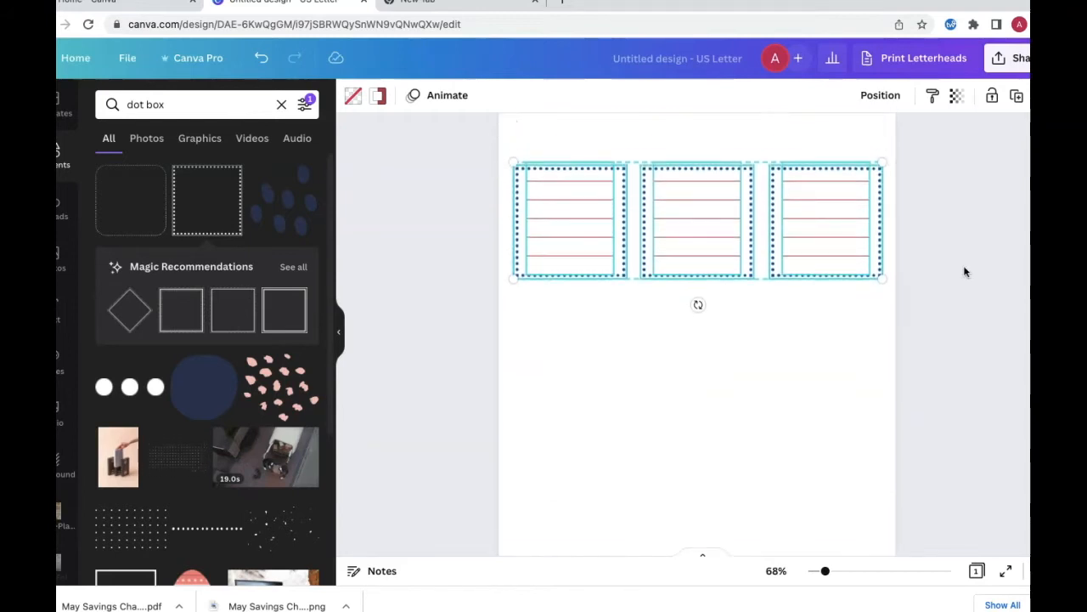
key(super+d)
drag(881, 213, 833, 364)
scroll(947, 347, down, 2)
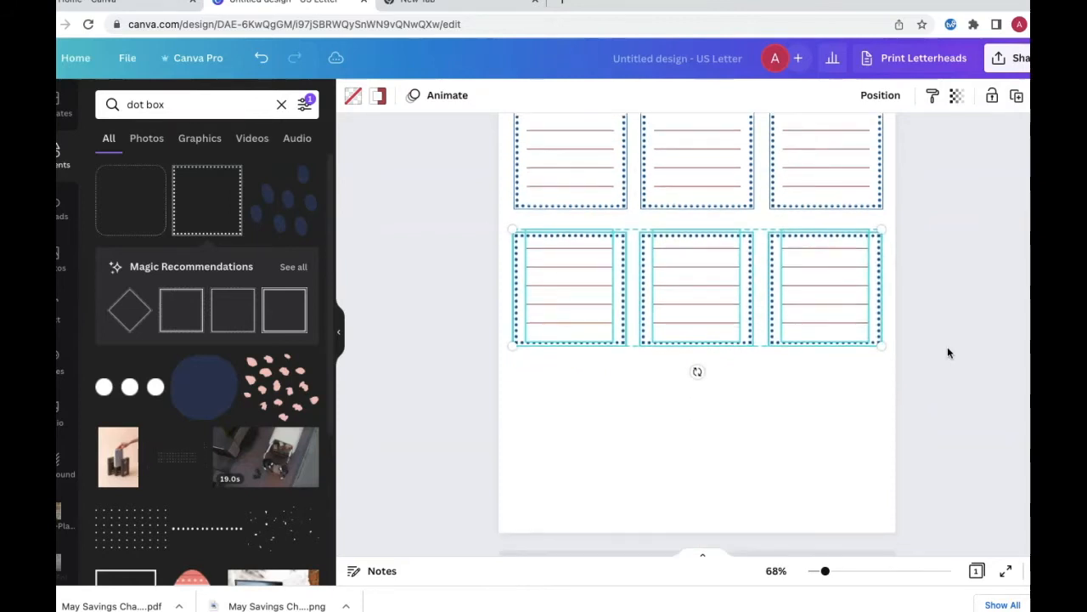
Duplicate one framed table from the second row and place it at the left of a third row.
click(947, 346)
drag(908, 387, 772, 238)
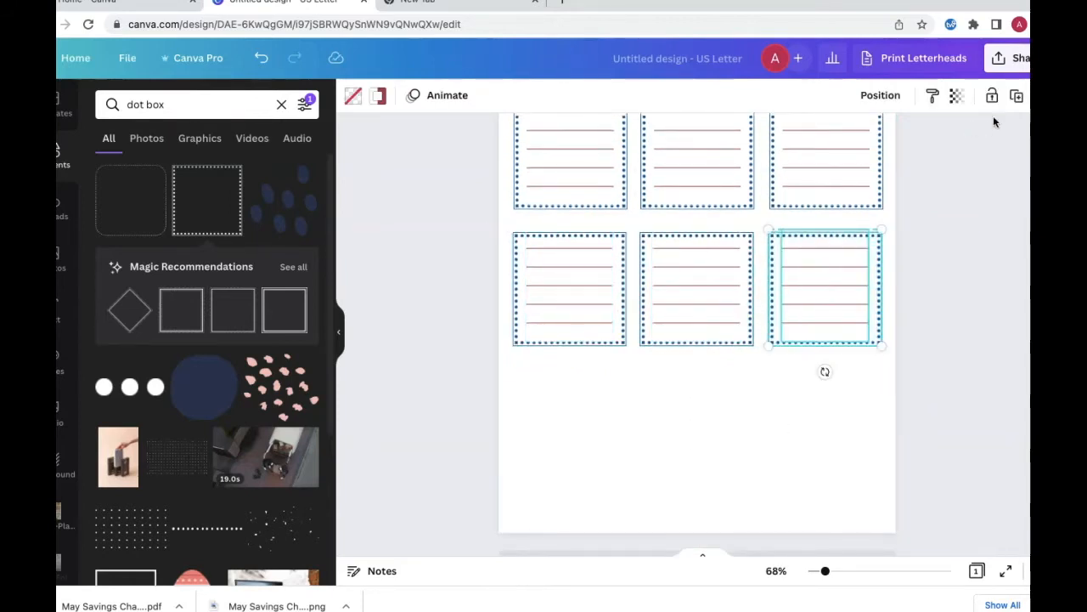
drag(841, 297, 576, 416)
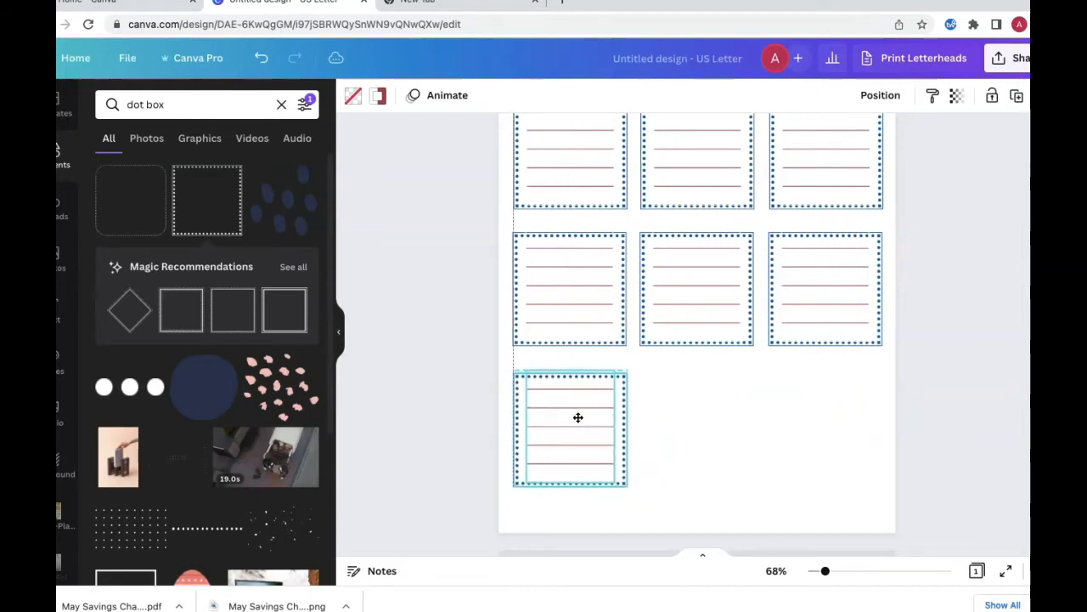
click(985, 412)
scroll(985, 425, up, 1)
right_click(132, 444)
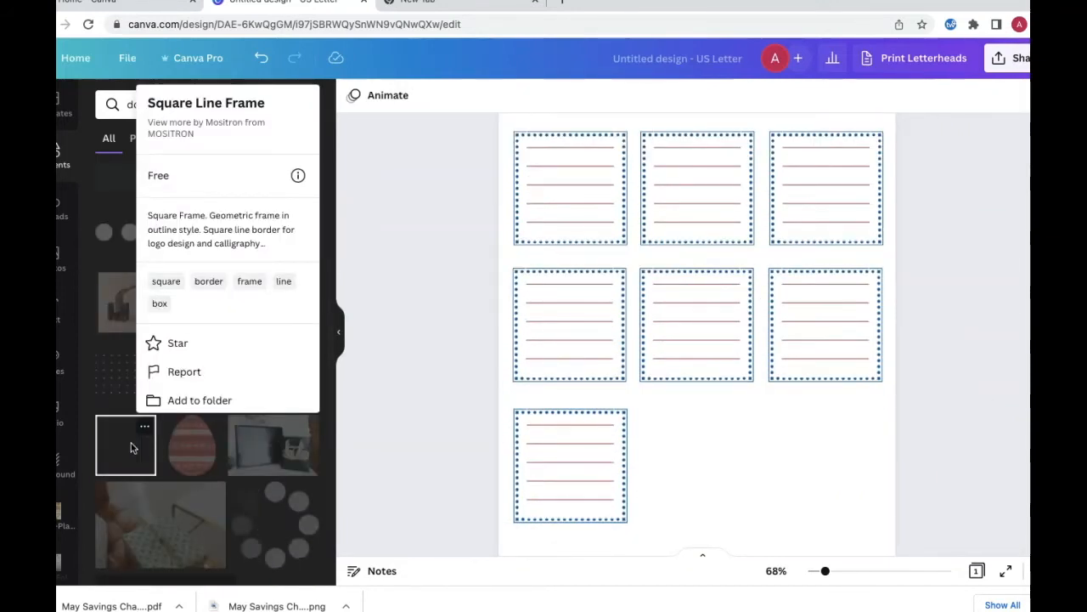
click(130, 448)
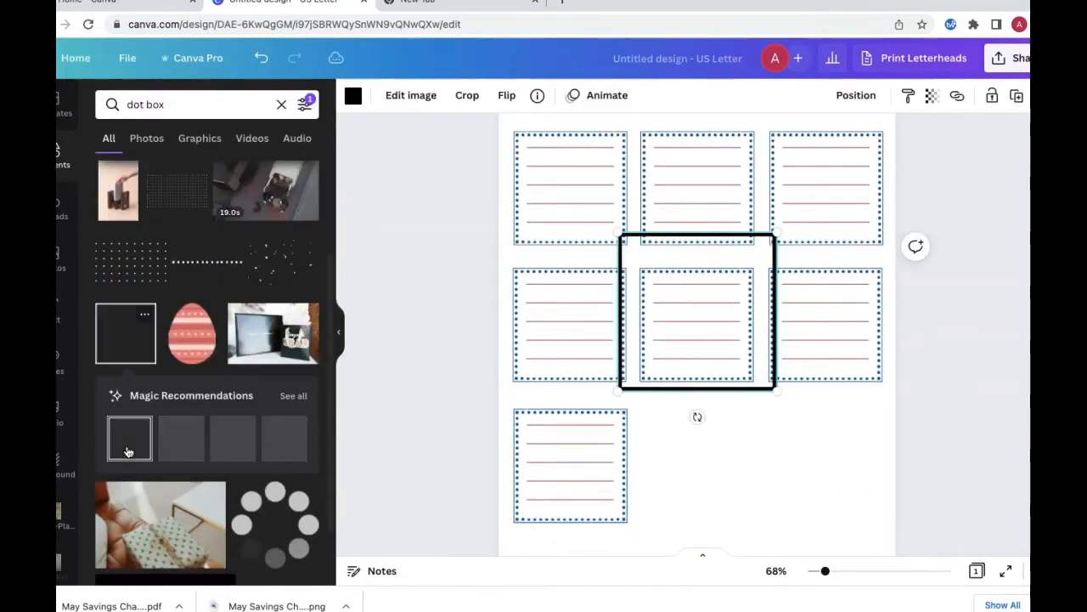
drag(620, 234, 626, 297)
key(Delete)
Add a tall outlined rectangle with decorative corners from the Lines & Shapes collection.
click(59, 152)
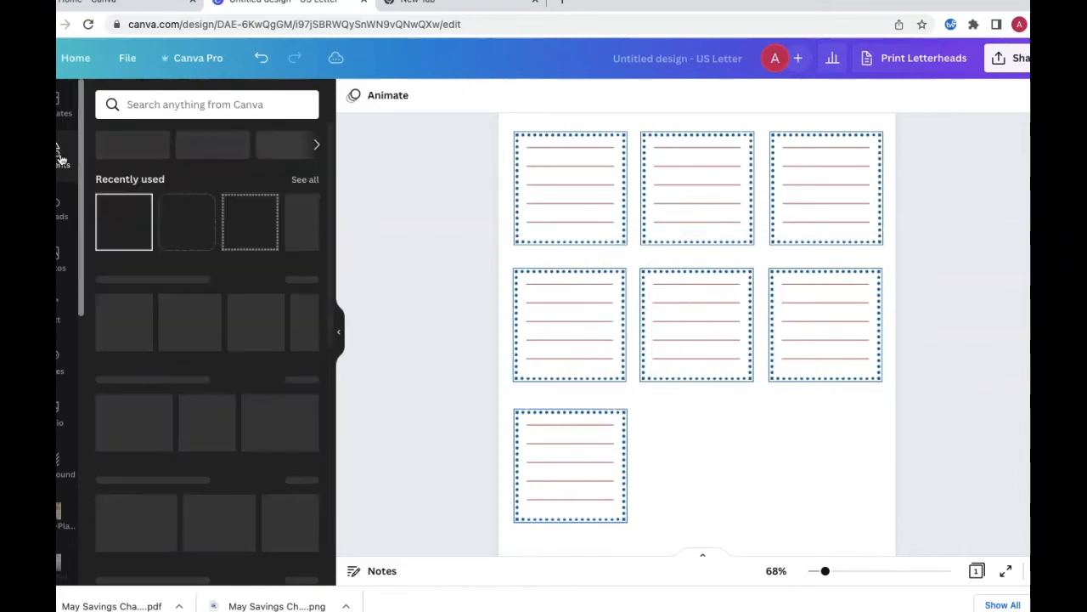
click(305, 281)
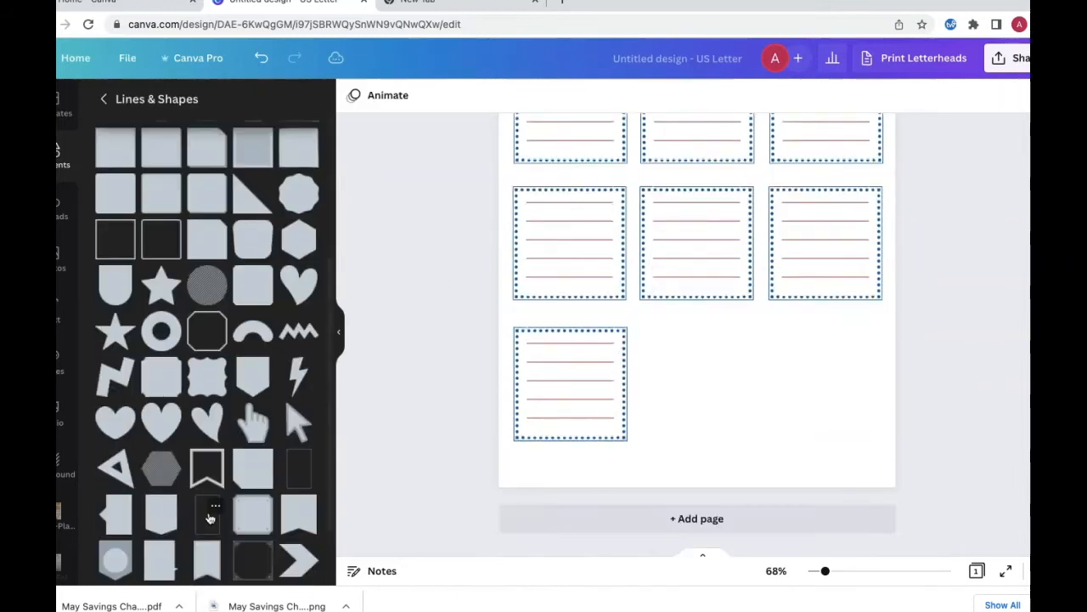
click(210, 512)
click(207, 519)
click(206, 519)
Rotate the outlined rectangle to horizontal and fit it into the empty space beside the third-row box.
drag(697, 383, 540, 229)
drag(760, 293, 831, 452)
drag(892, 465, 817, 398)
drag(738, 310, 743, 328)
drag(735, 435, 735, 439)
drag(839, 383, 755, 401)
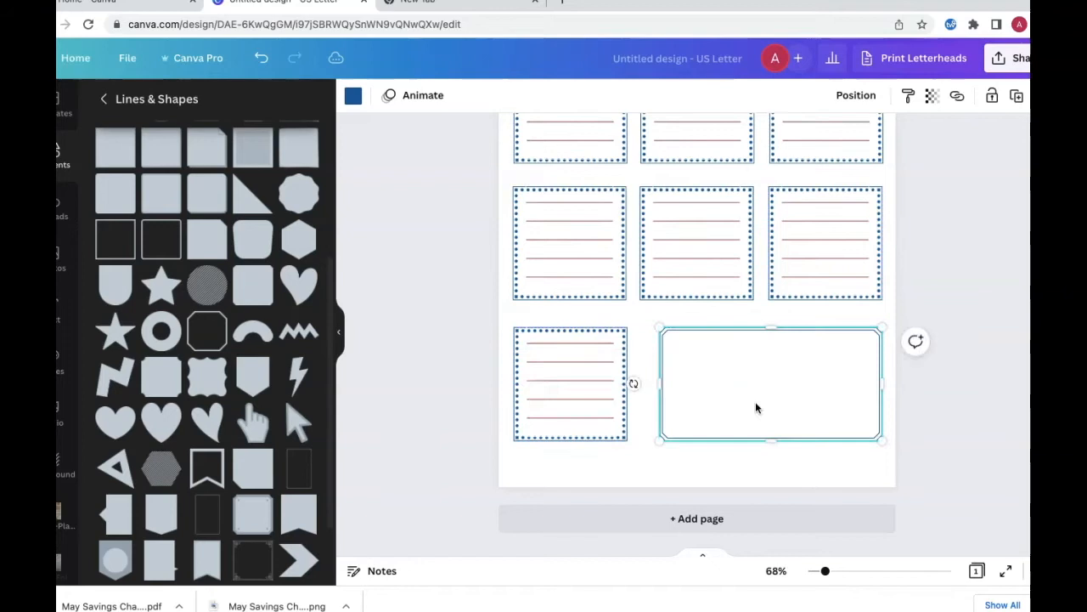
click(909, 416)
Add the heading "Weekly Planner" and centre it above the first row of boxes.
scroll(938, 362, up, 4)
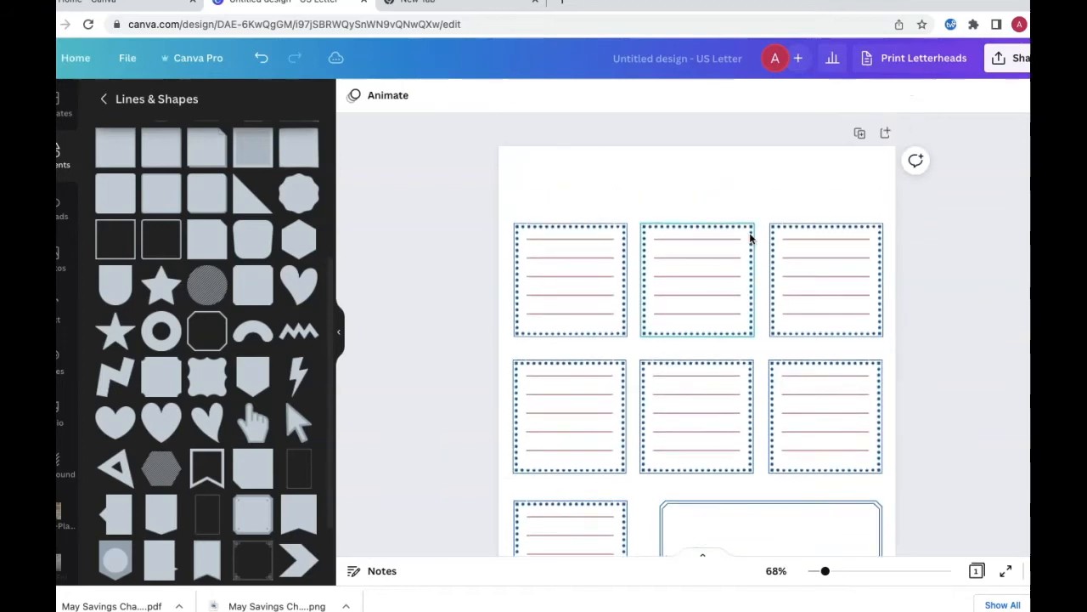
click(62, 307)
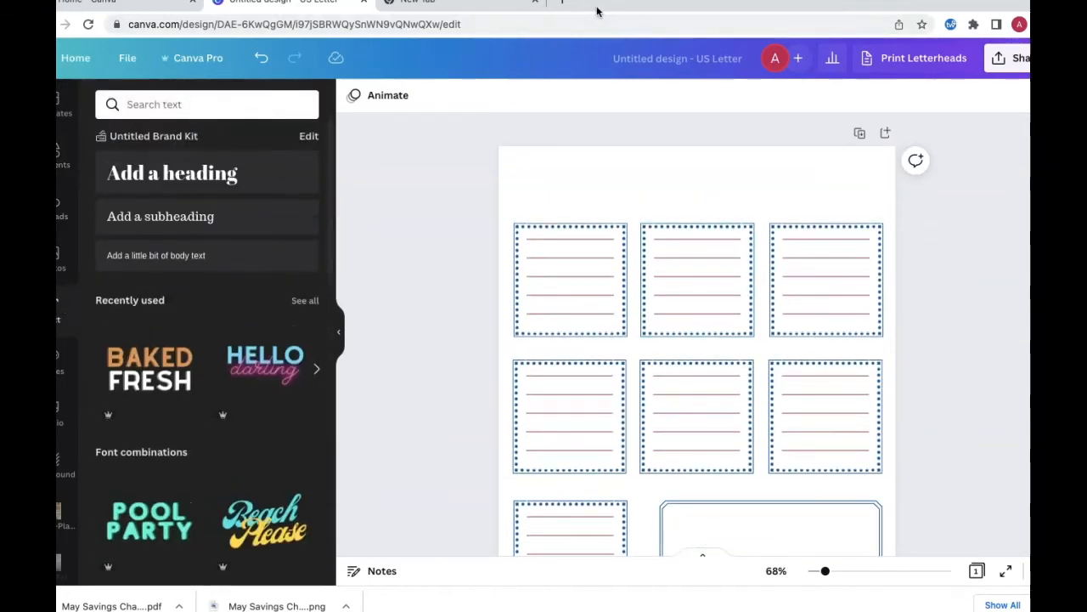
click(214, 174)
text(Weekly Planner)
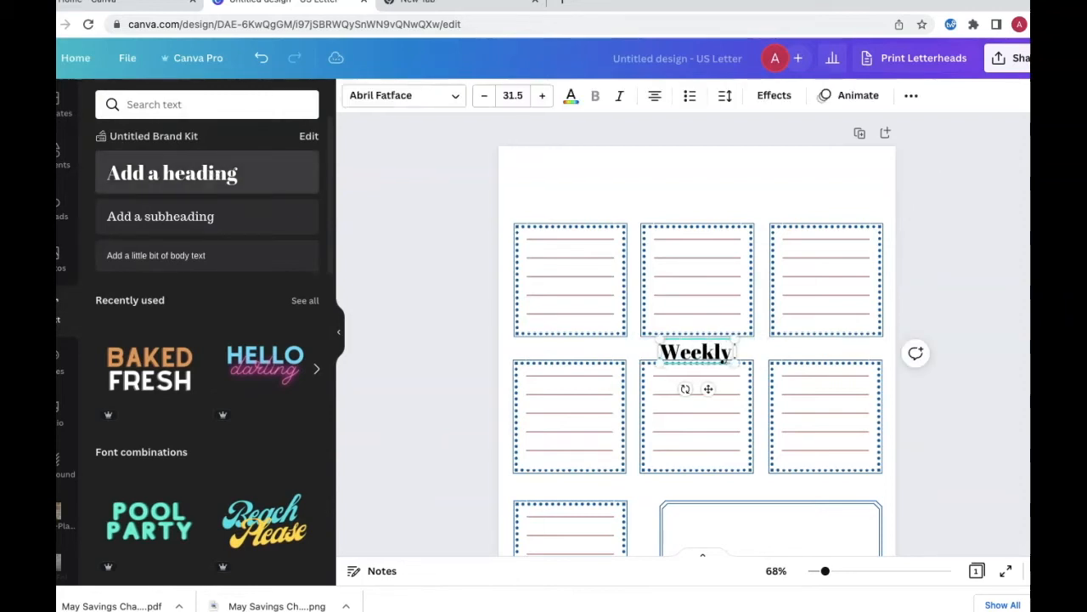
drag(710, 391, 702, 225)
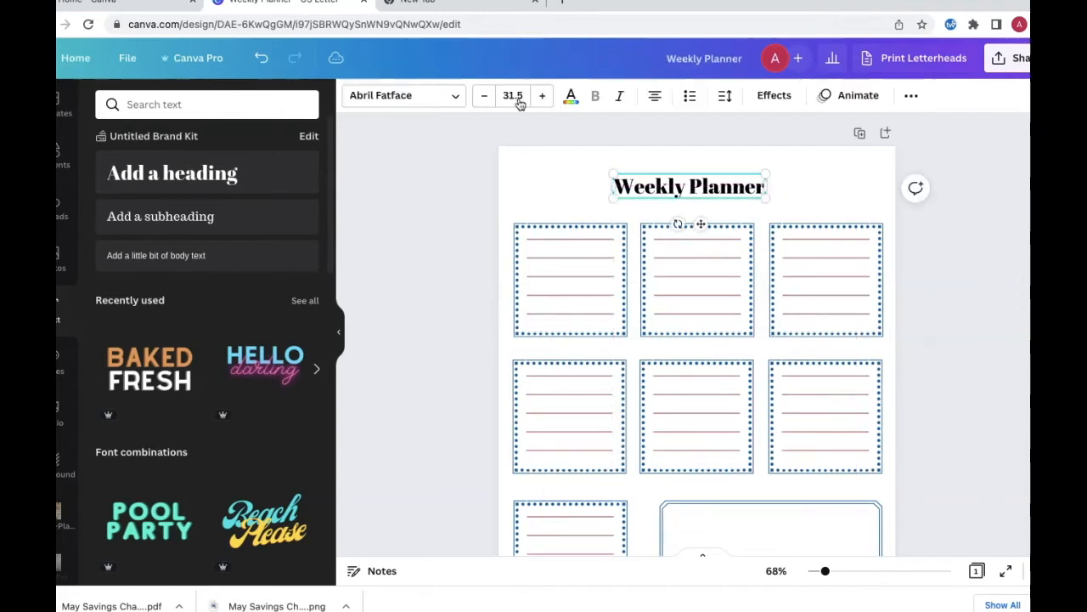
Search the fonts for "cursive" and set the Weekly Planner title in Gistesy.
click(440, 98)
click(219, 105)
text(cursive)
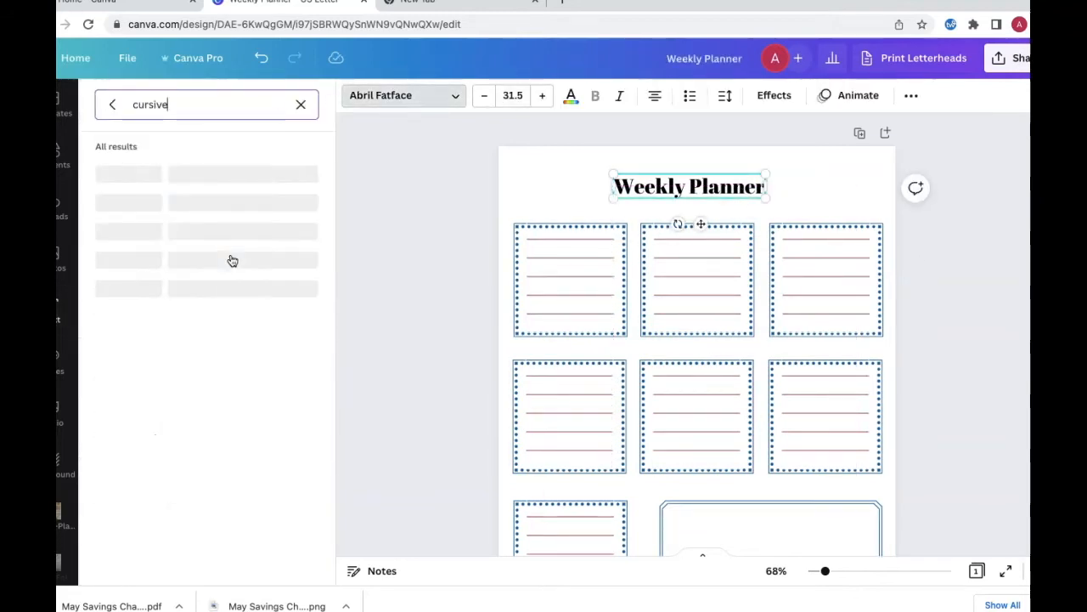
click(224, 241)
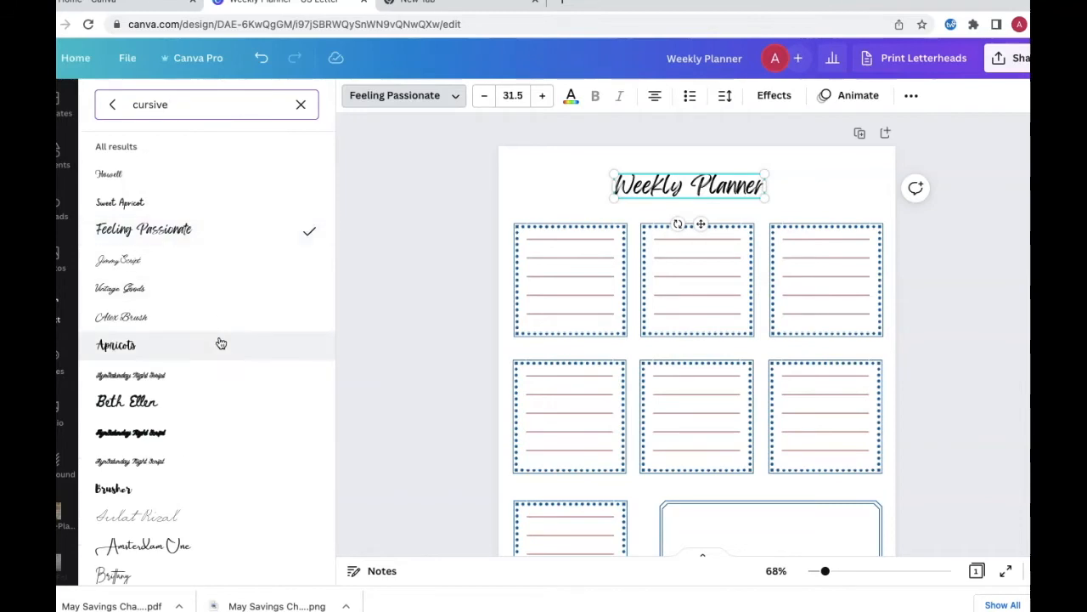
scroll(214, 340, down, 5)
click(204, 374)
click(206, 351)
Enlarge the Weekly Planner title to size 52.5, move it slightly higher and colour it blue like the box frames.
click(542, 96)
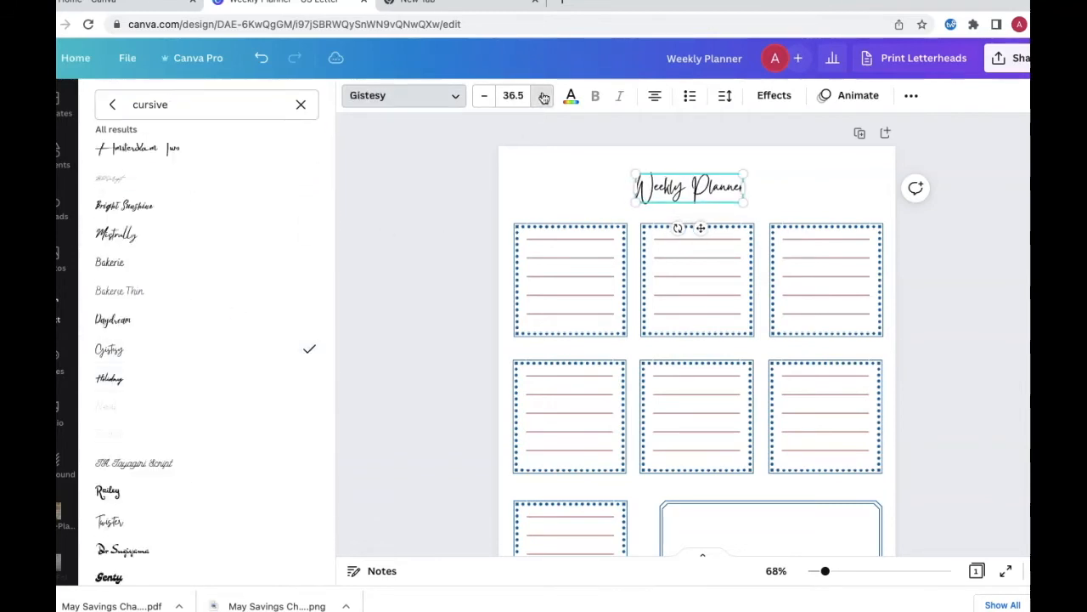
drag(707, 197, 694, 176)
click(571, 95)
click(474, 219)
Add a dotted line from Lines & Shapes beside the title's right end and shorten it to fit inside the page.
click(61, 162)
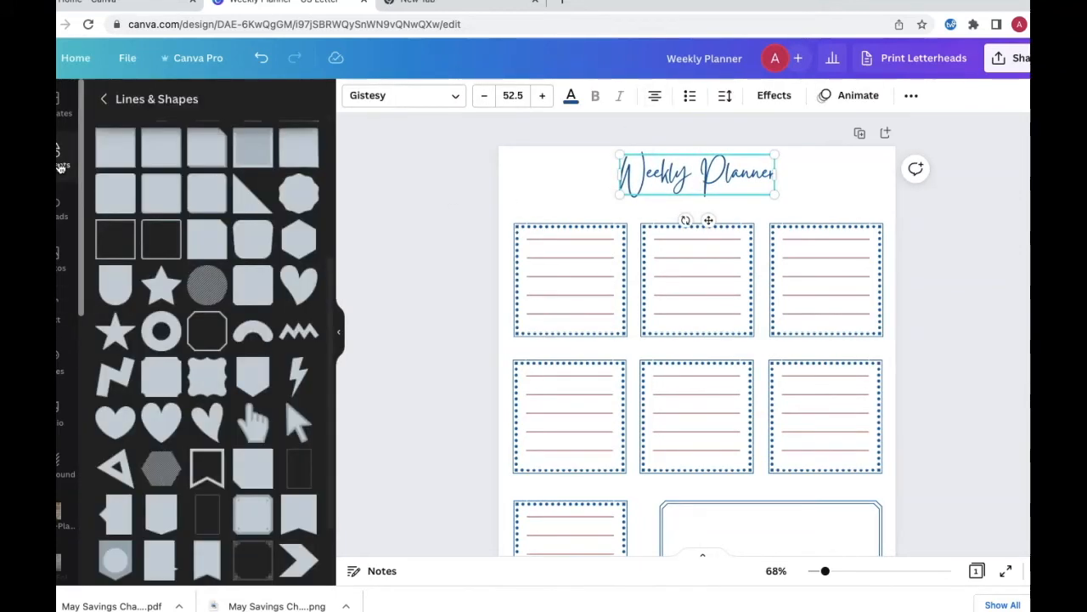
scroll(167, 260, up, 5)
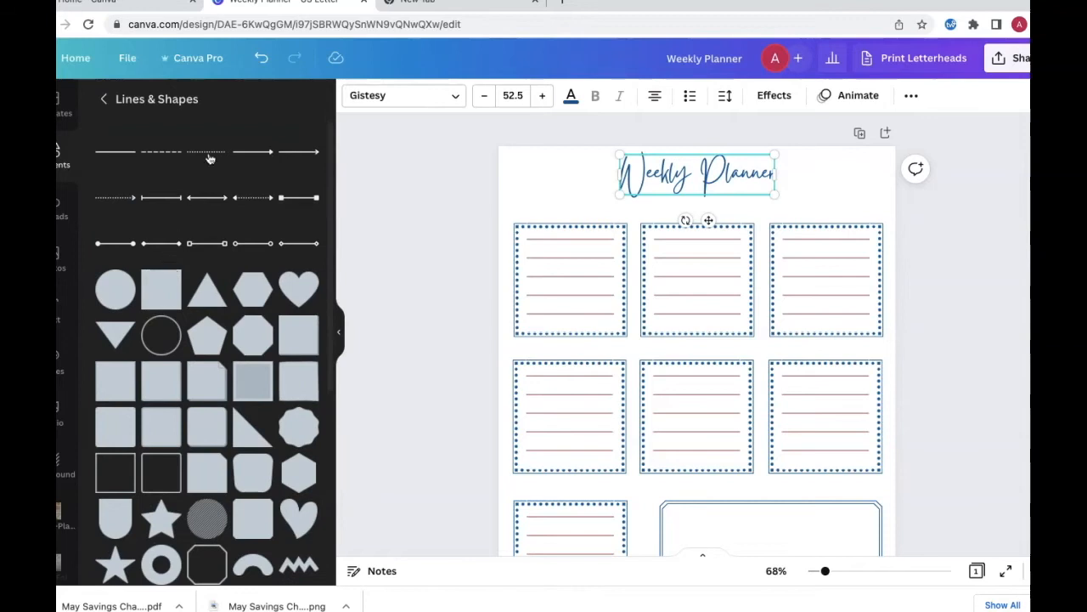
click(209, 159)
drag(695, 430, 852, 206)
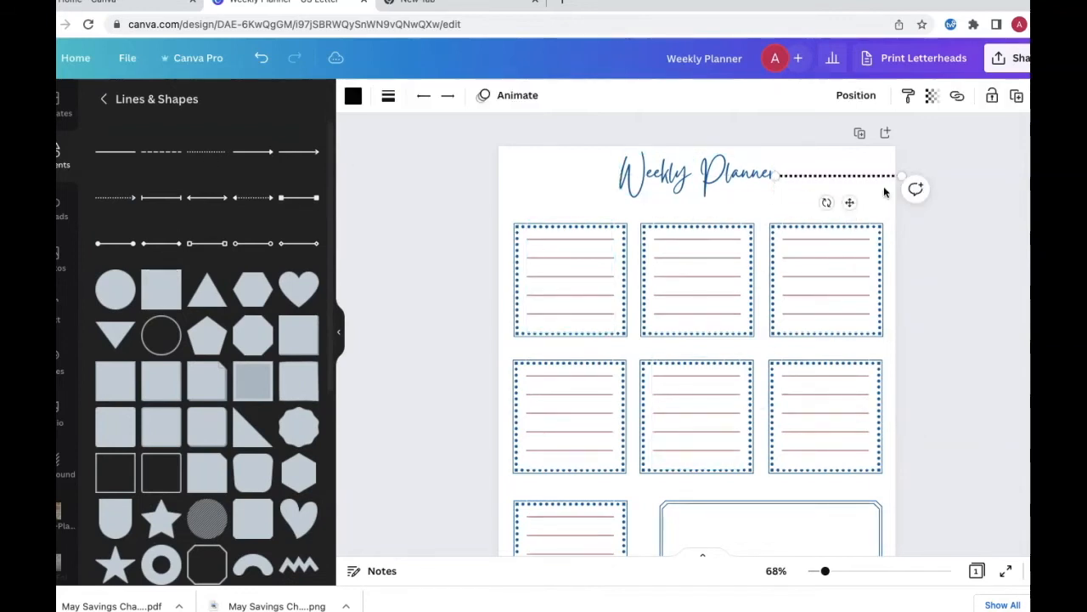
drag(886, 173, 862, 175)
Colour the dotted line dark red and position it above the third box, clear of the title.
click(353, 100)
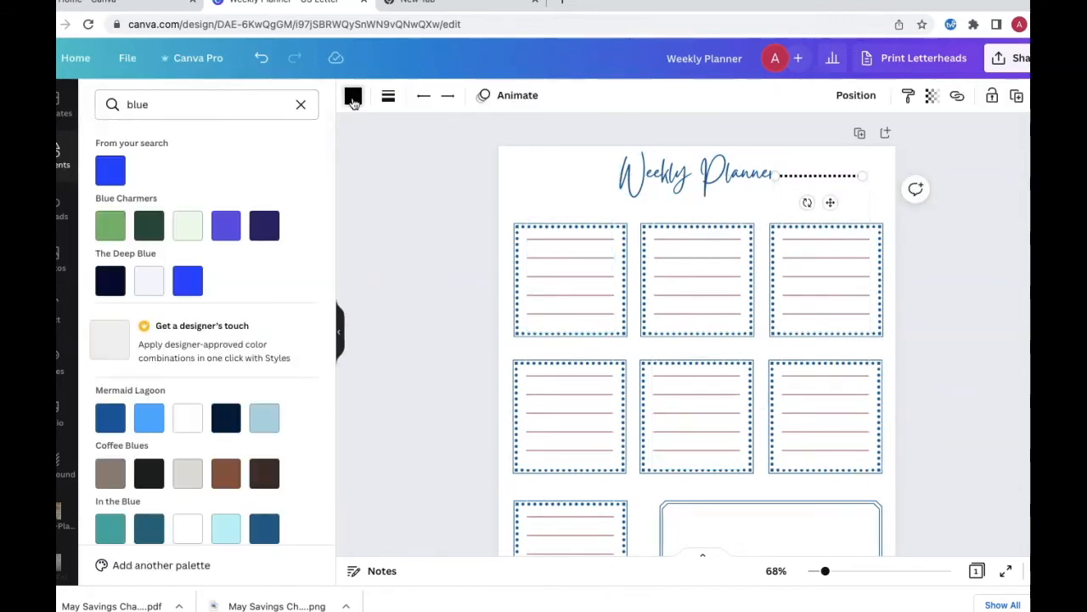
click(302, 104)
click(225, 170)
click(838, 176)
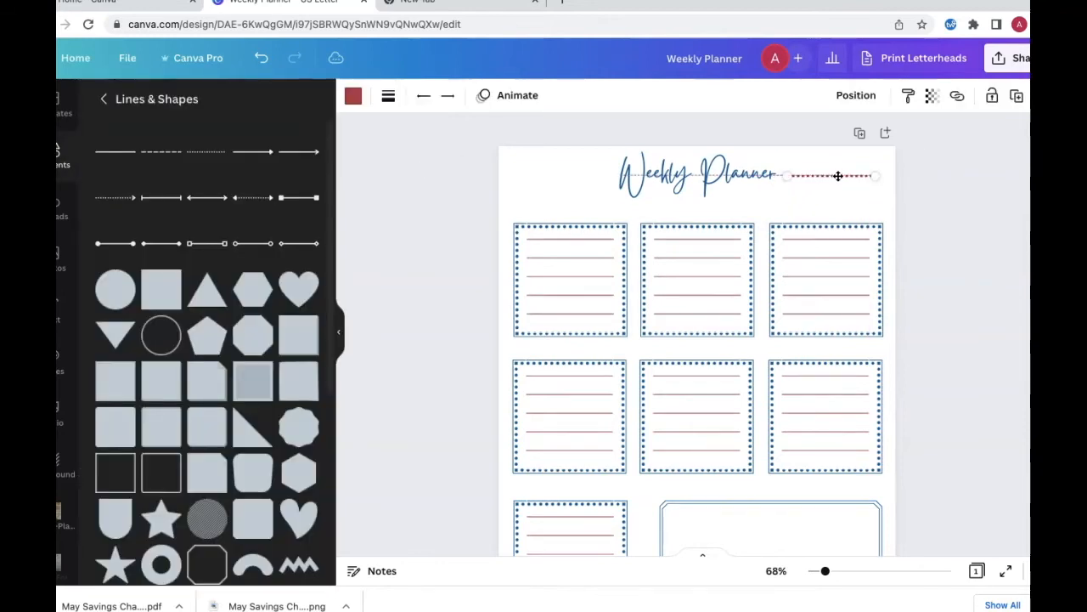
drag(844, 164, 846, 168)
click(936, 210)
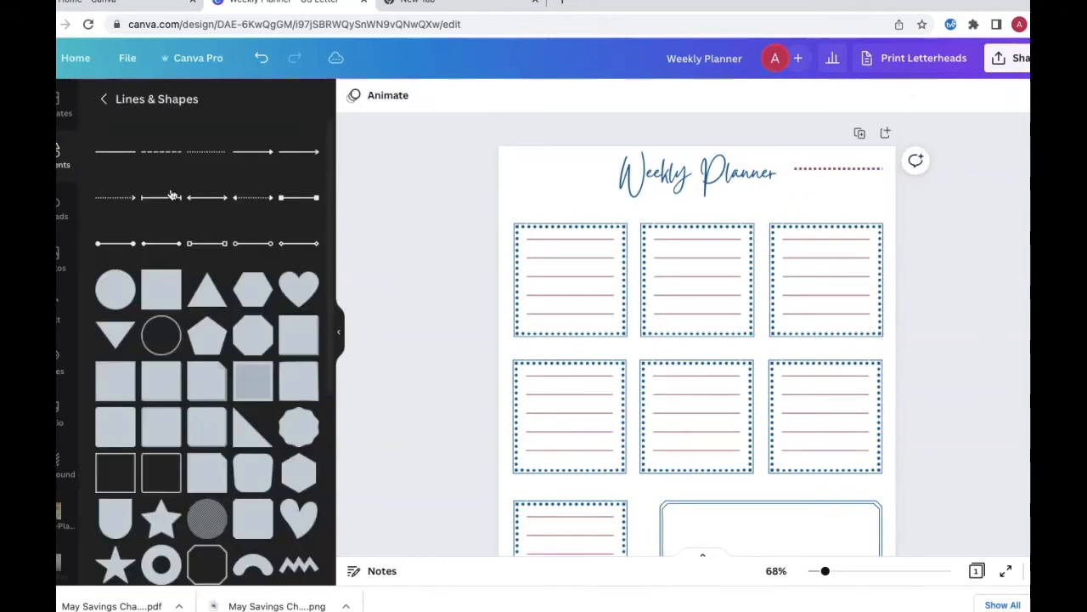
Add a subheading reading "Week Of".
click(62, 308)
click(208, 217)
text(Week Of)
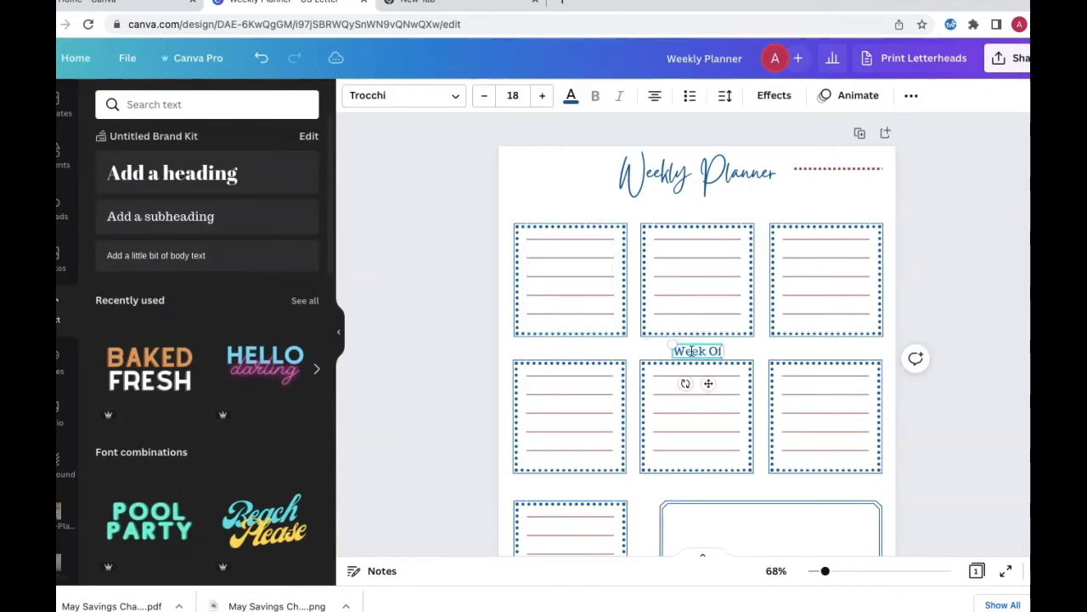
Set the "Week Of" text to the Caladea font from the "Corporate" font results, at size 10.
click(430, 101)
click(301, 104)
click(226, 141)
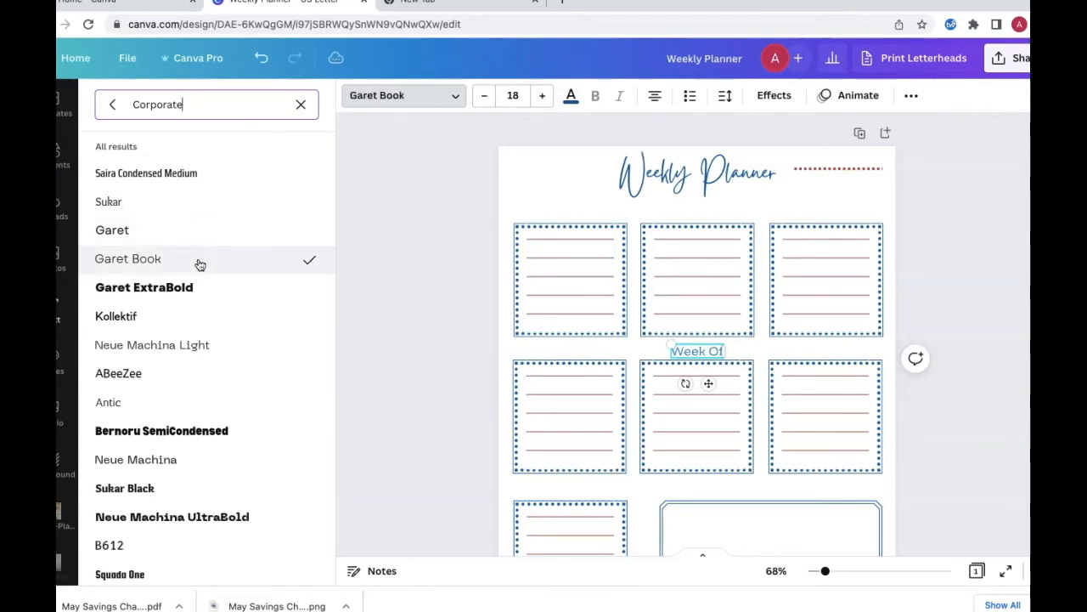
click(485, 99)
click(484, 98)
click(484, 98)
click(484, 98)
scroll(199, 357, down, 5)
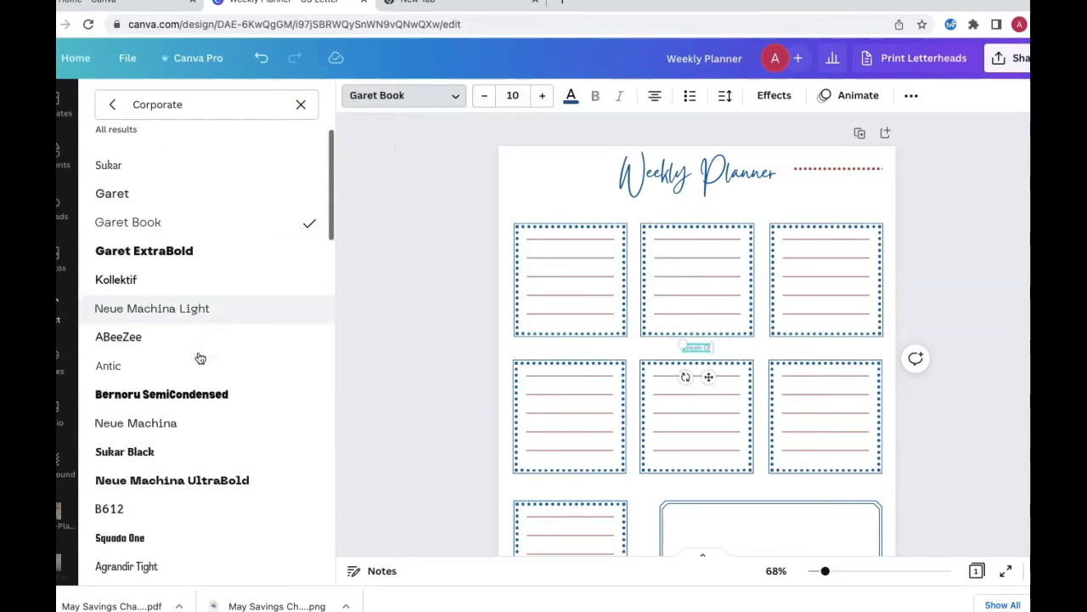
scroll(198, 356, down, 1)
click(187, 396)
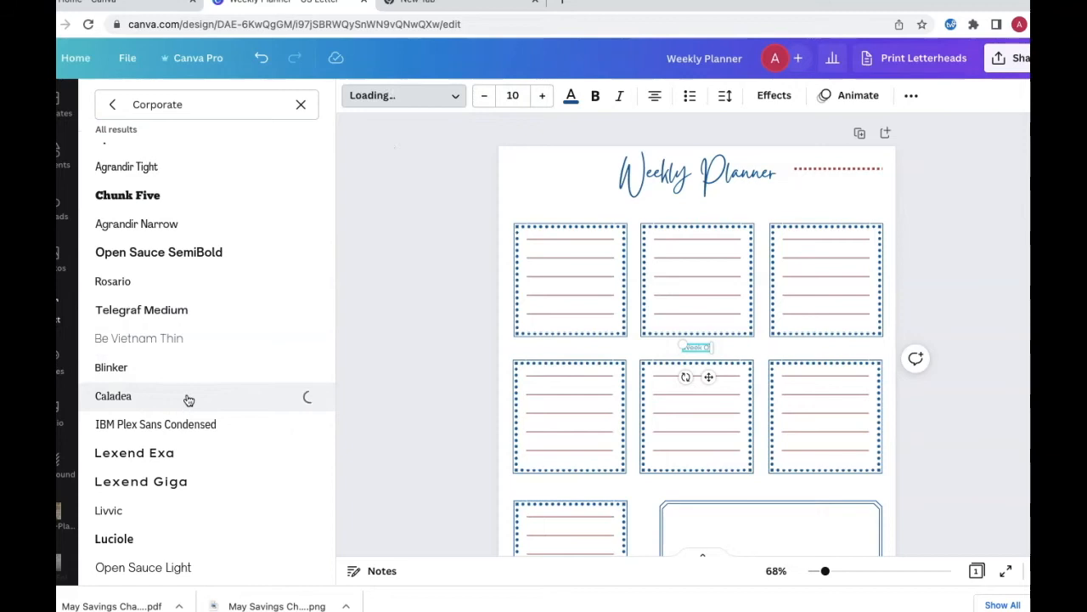
Move "Week Of" beneath the red dotted line and set its font size to 16.
drag(708, 376, 853, 180)
click(545, 100)
click(545, 100)
click(545, 100)
click(822, 210)
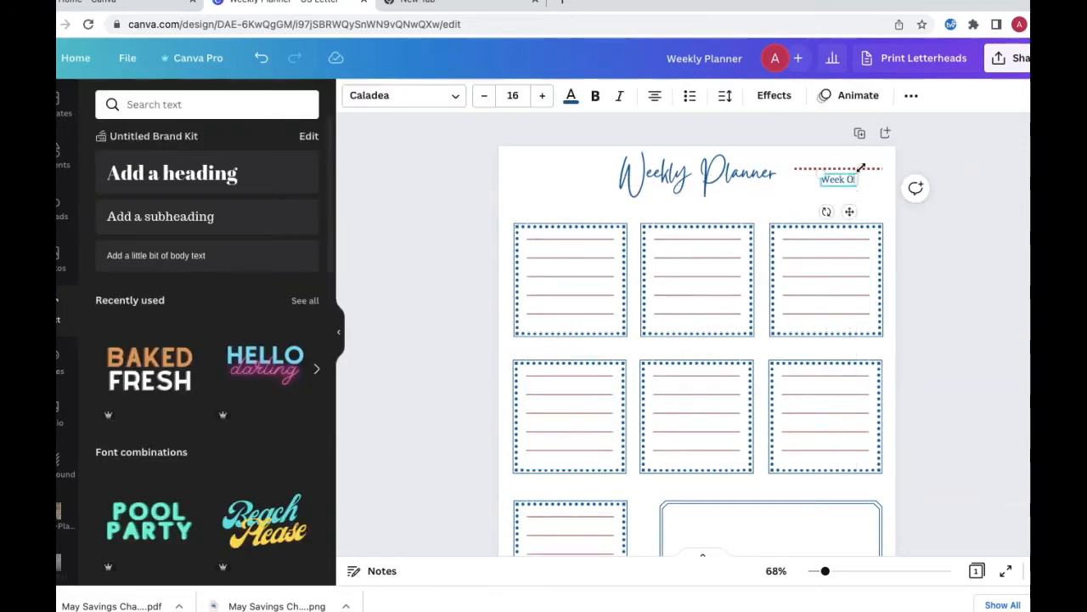
Nudge the dotted line down to just above "Week Of" and lower the Weekly Planner title slightly.
click(930, 151)
click(862, 169)
key(Down)
key(Down)
key(Down)
key(Down)
key(Down)
click(939, 222)
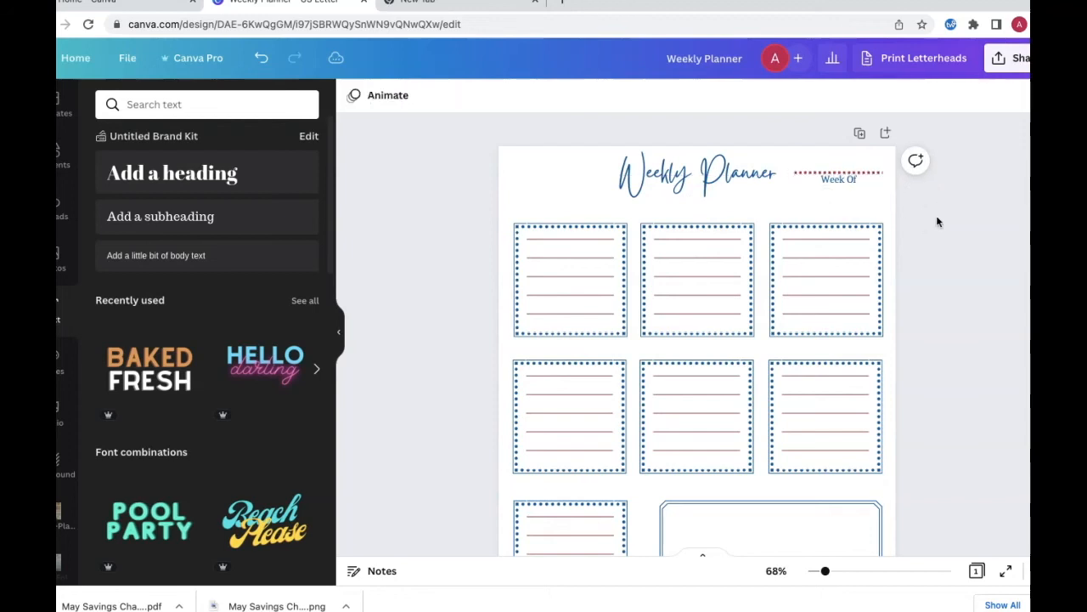
drag(726, 183, 727, 189)
click(934, 217)
Duplicate the "Week Of" text, place the copy above the first box and change it to Sunday.
click(837, 179)
click(909, 99)
click(908, 133)
drag(857, 220, 574, 240)
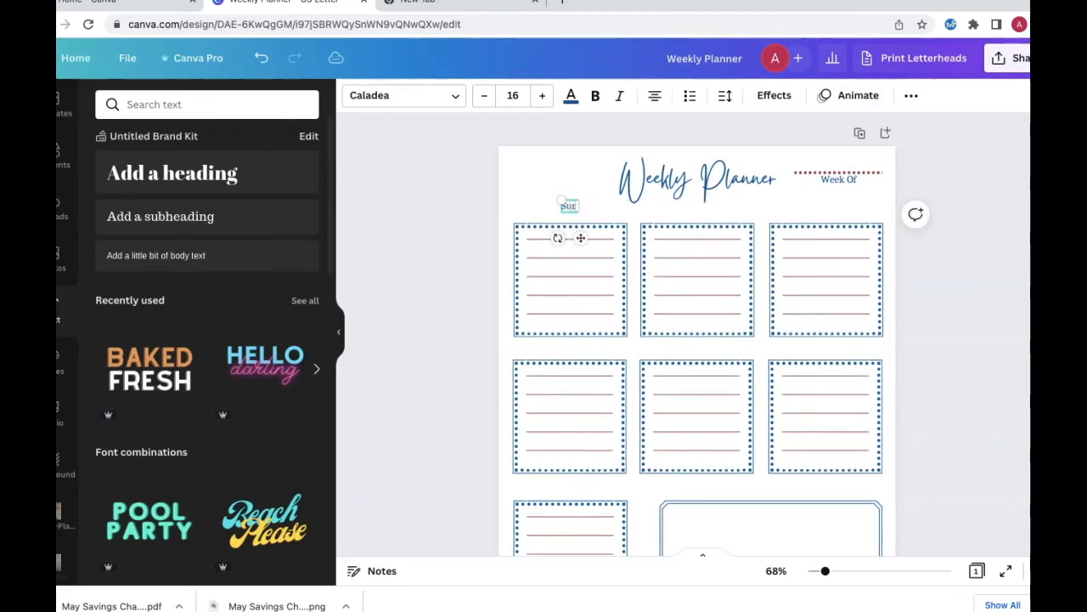
click(970, 299)
Make the Sunday label uppercase and bold.
click(565, 212)
click(911, 95)
click(911, 95)
click(910, 95)
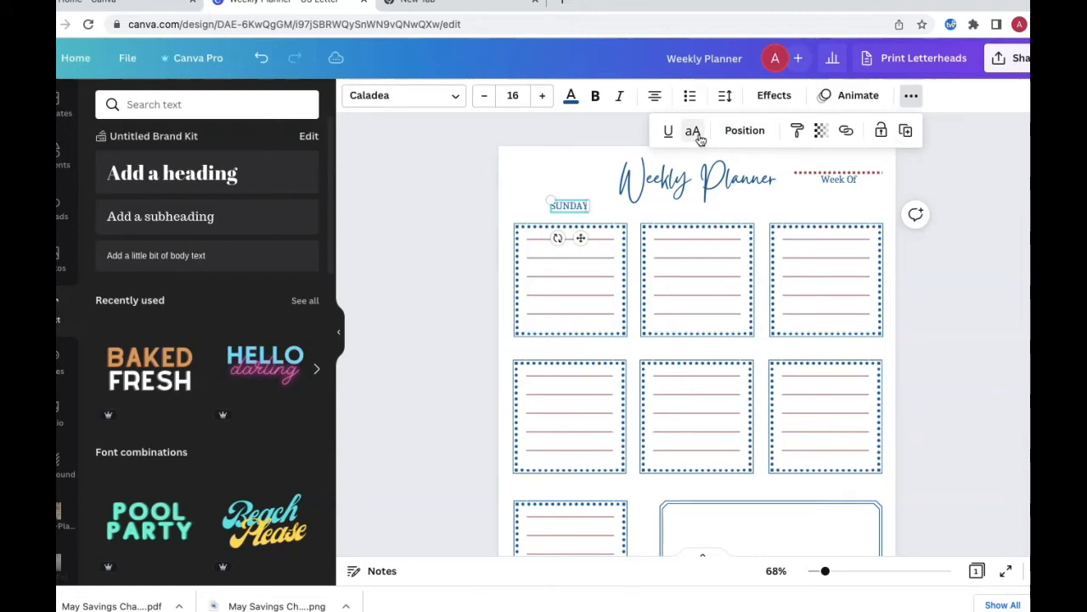
click(454, 186)
click(561, 208)
click(596, 99)
click(430, 190)
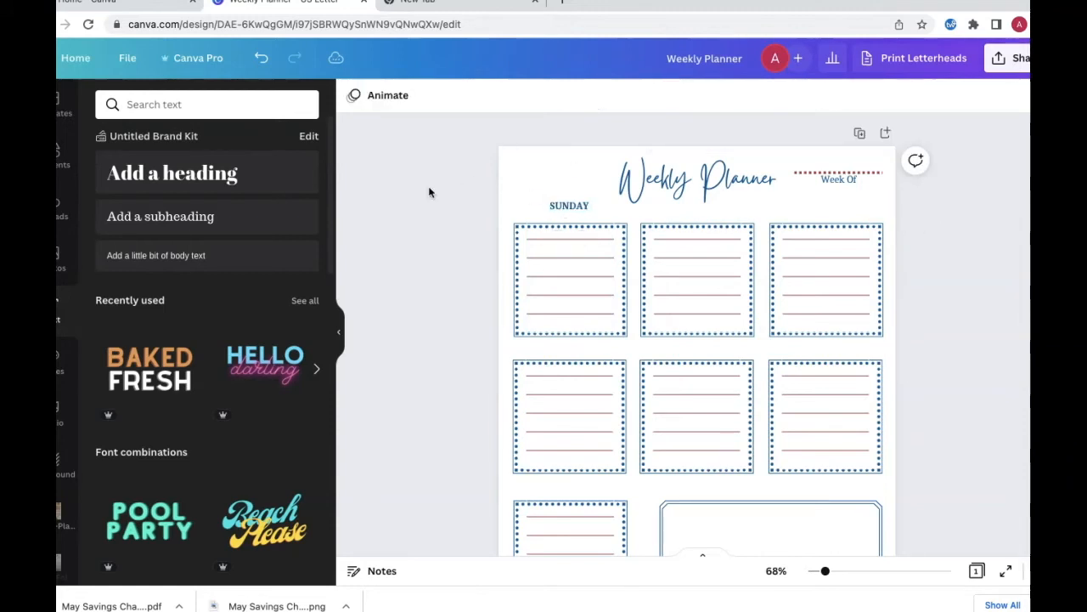
Nudge the SUNDAY label down closer to its box and colour it dark red.
click(555, 204)
key(Down)
key(Down)
key(Down)
key(Down)
key(Down)
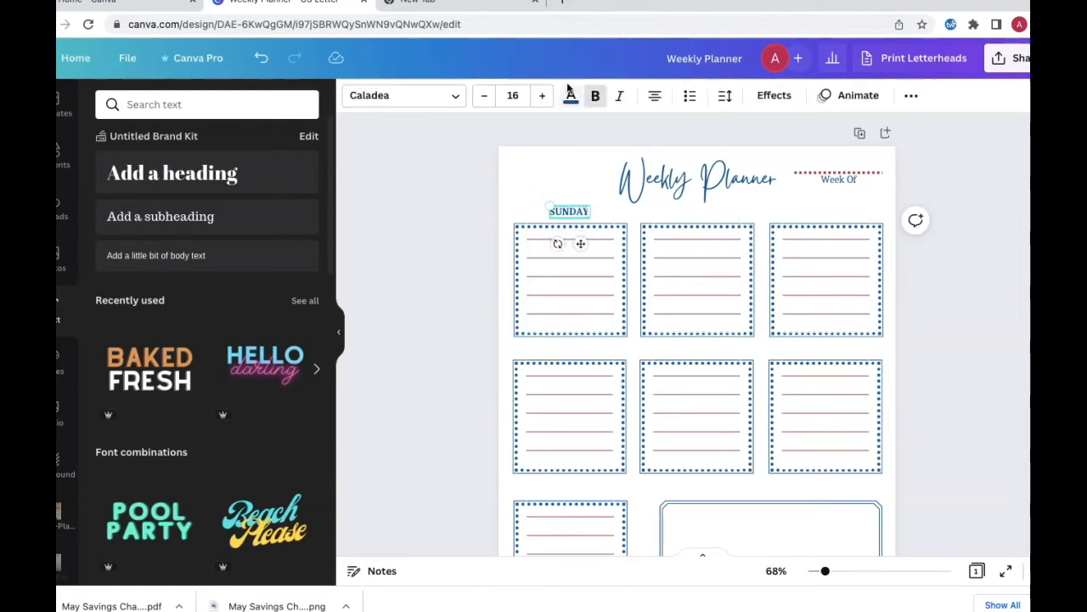
click(570, 95)
click(226, 172)
click(388, 282)
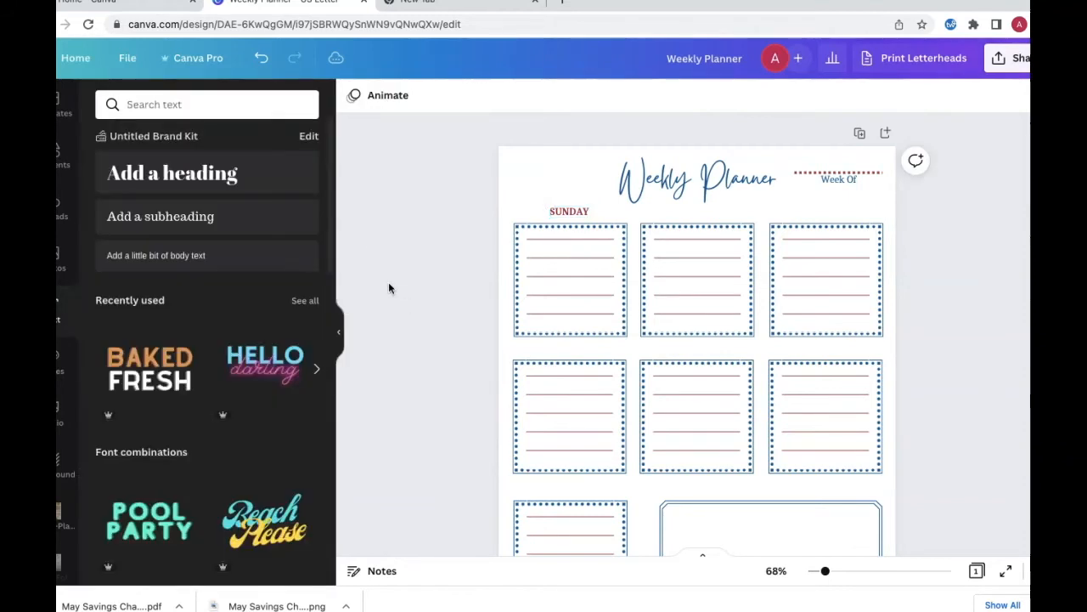
Duplicate the SUNDAY label above the second box and change the copy to MONDAY.
click(571, 214)
click(911, 96)
click(906, 130)
drag(586, 252, 708, 248)
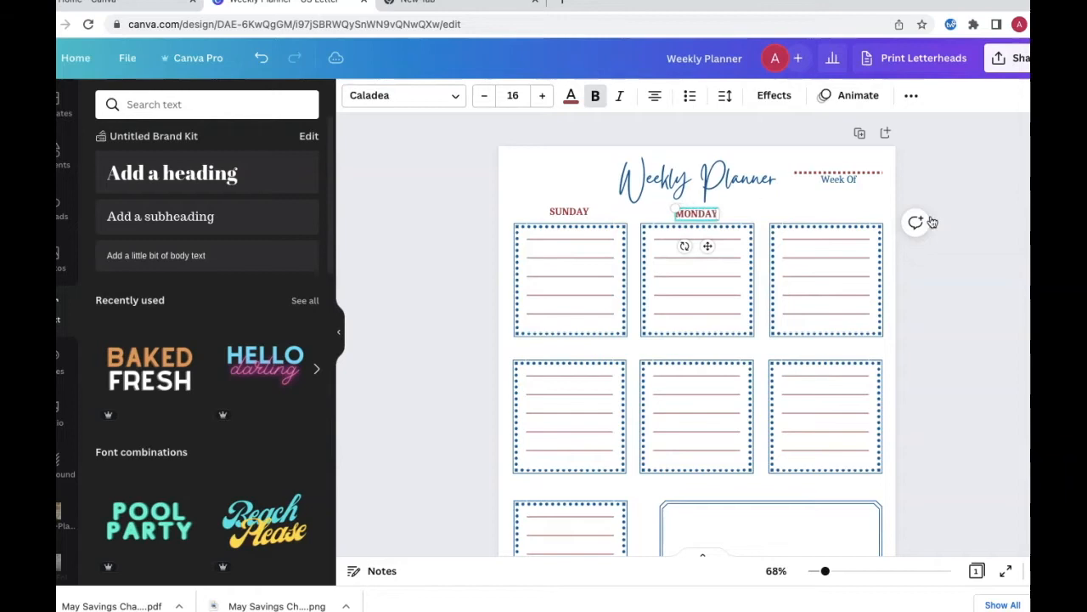
Duplicate the MONDAY label above the third box and change the copy to TUESDAY.
click(911, 96)
click(905, 131)
drag(831, 213, 821, 218)
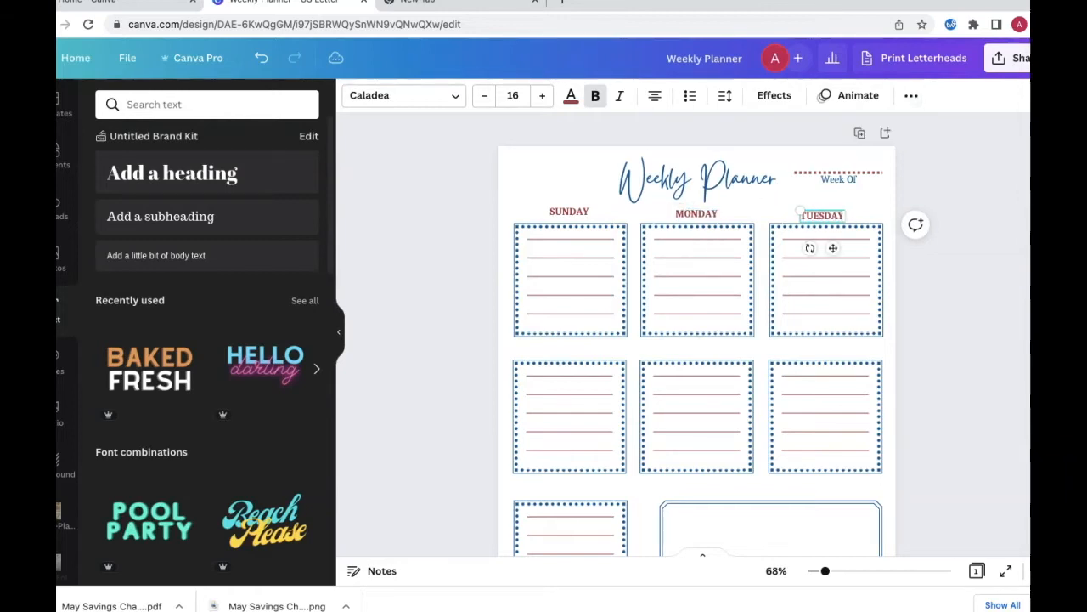
click(953, 264)
Select the SUNDAY, MONDAY and TUESDAY labels and line them up with Tidy up.
click(812, 216)
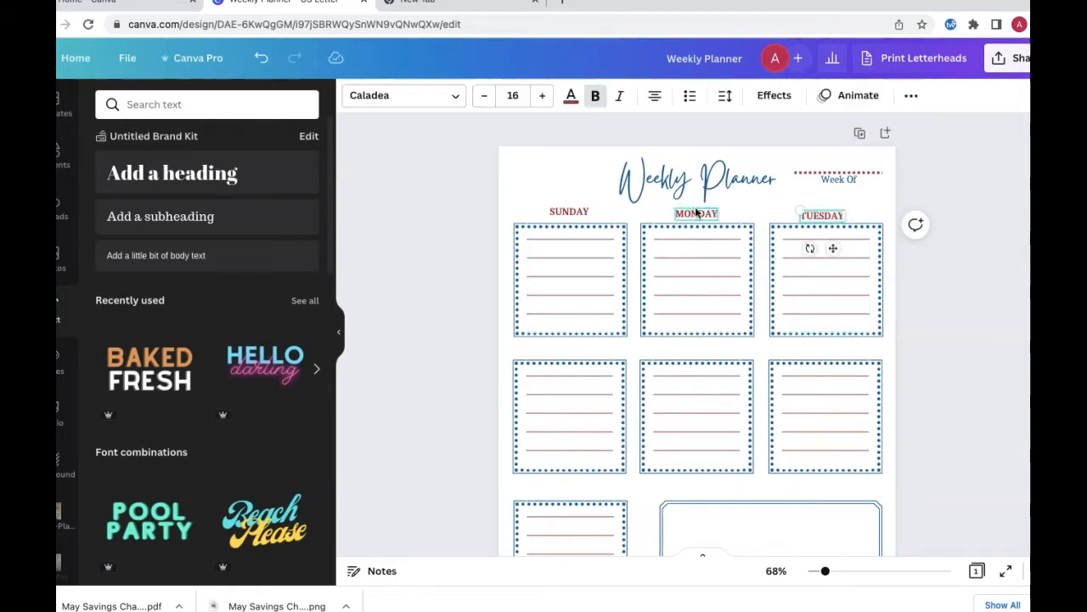
shift+click(581, 213)
click(769, 131)
click(628, 416)
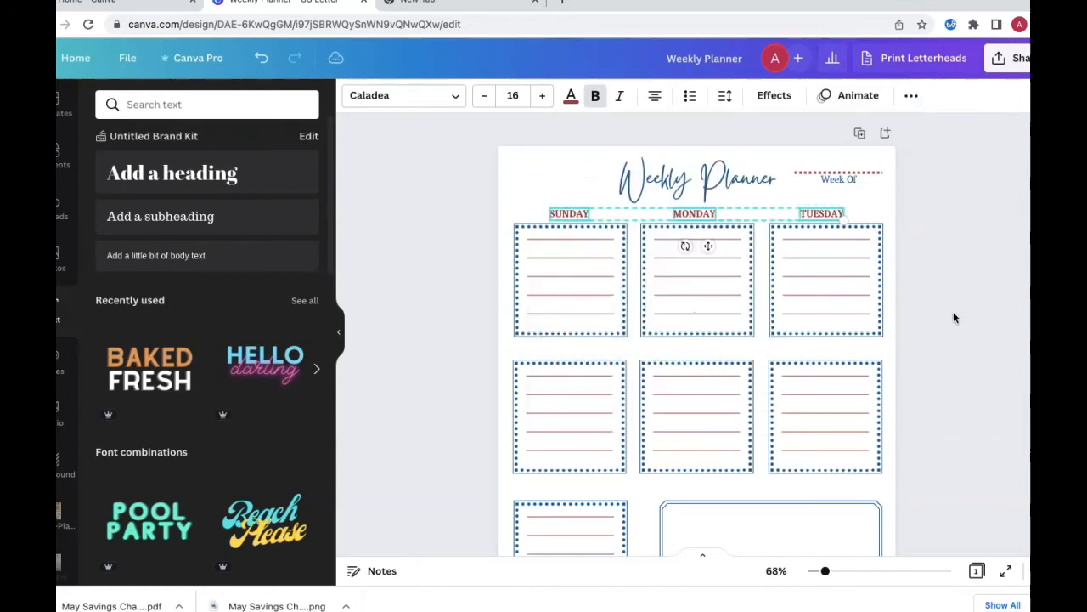
Centre the MONDAY and TUESDAY labels over their boxes and apply Tidy up to all three labels again.
drag(714, 212, 718, 210)
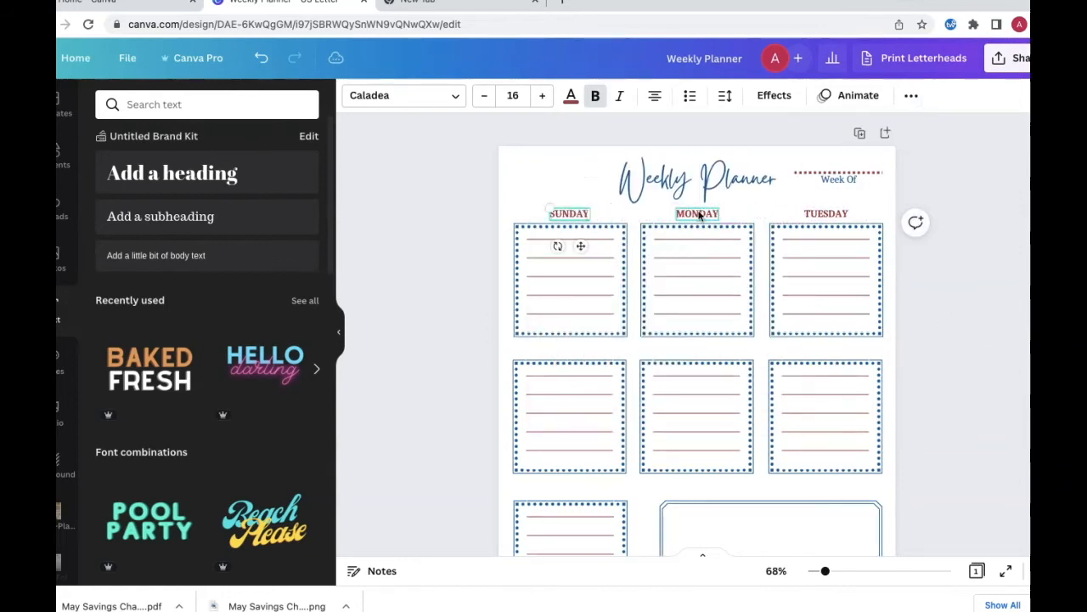
shift+click(698, 214)
click(910, 95)
click(770, 131)
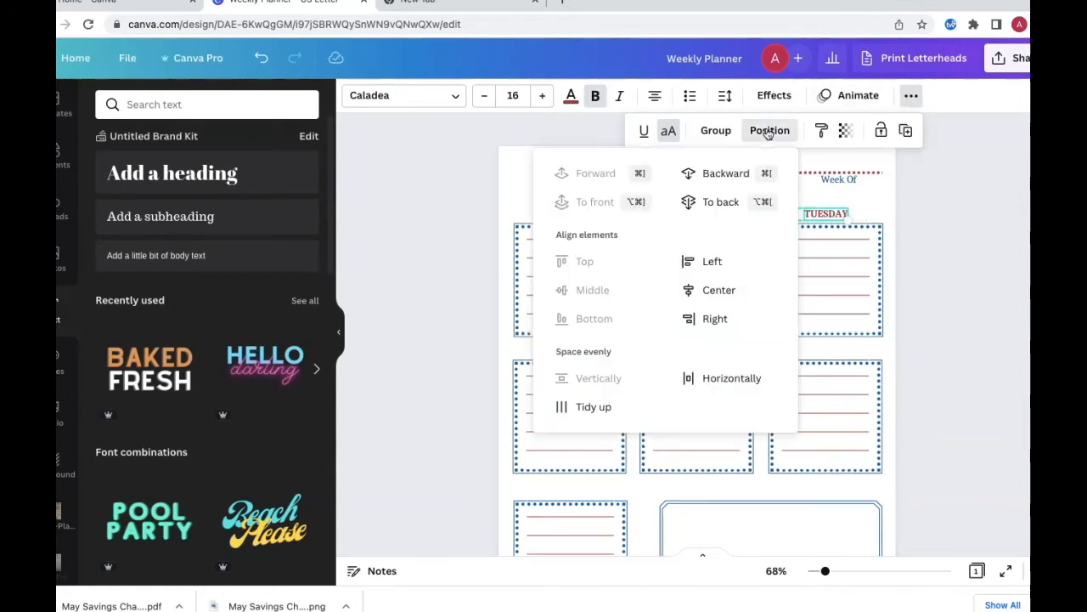
click(625, 410)
click(919, 334)
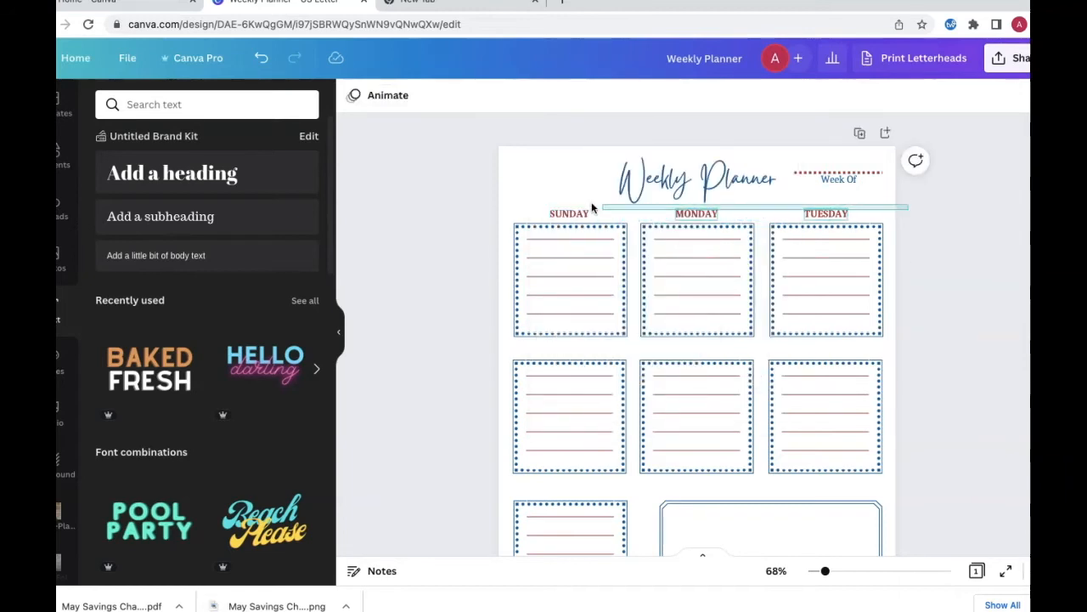
Copy the three day labels as a group above the second row and rename the copies WEDNESDAY, THURSDAY and FRIDAY.
drag(644, 208, 571, 209)
click(911, 95)
click(718, 128)
drag(760, 214, 755, 350)
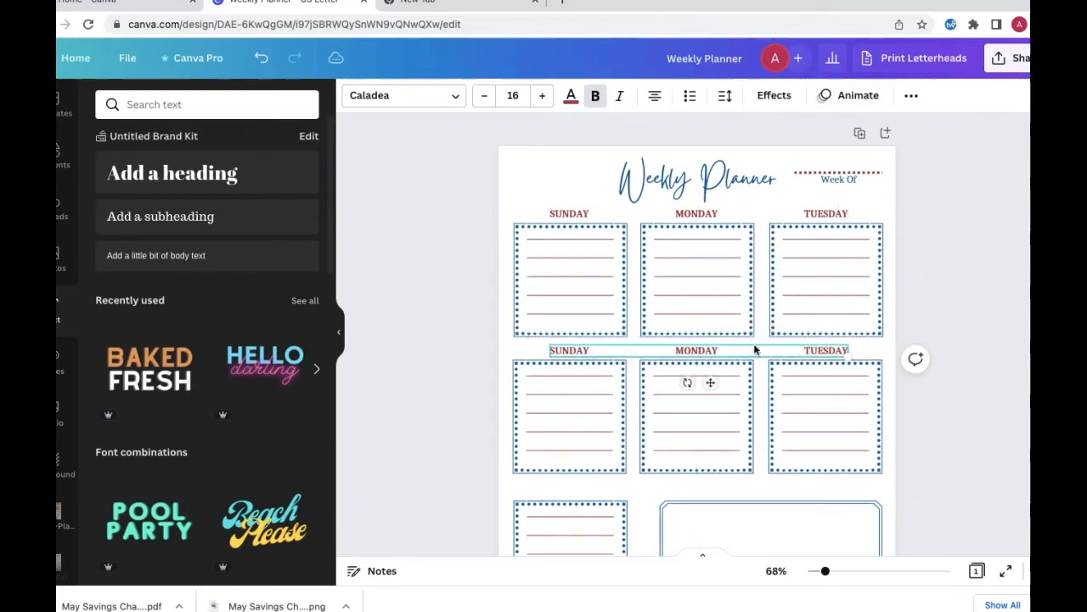
text(WEDNESD)
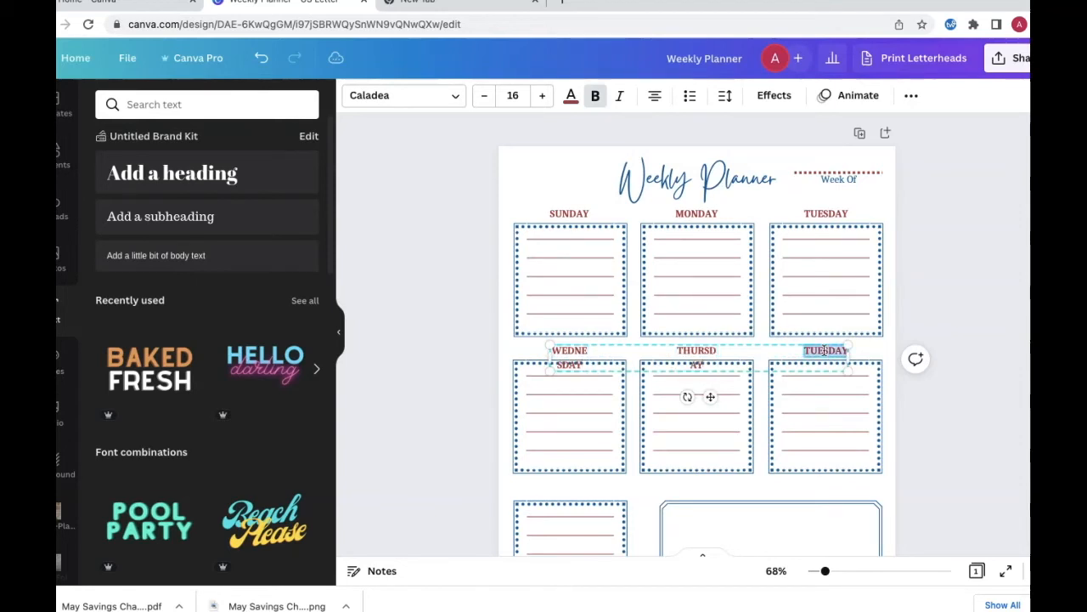
click(963, 339)
Ungroup the second-row labels and widen WEDNESDAY and THURSDAY so each fits on one line, centred over its box.
click(755, 357)
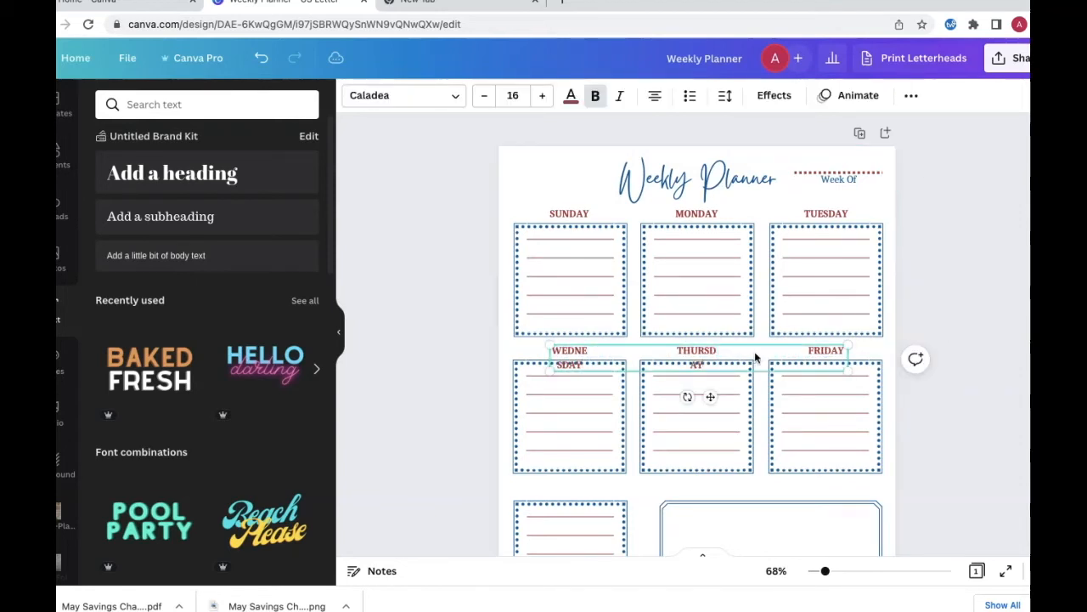
click(912, 96)
click(553, 355)
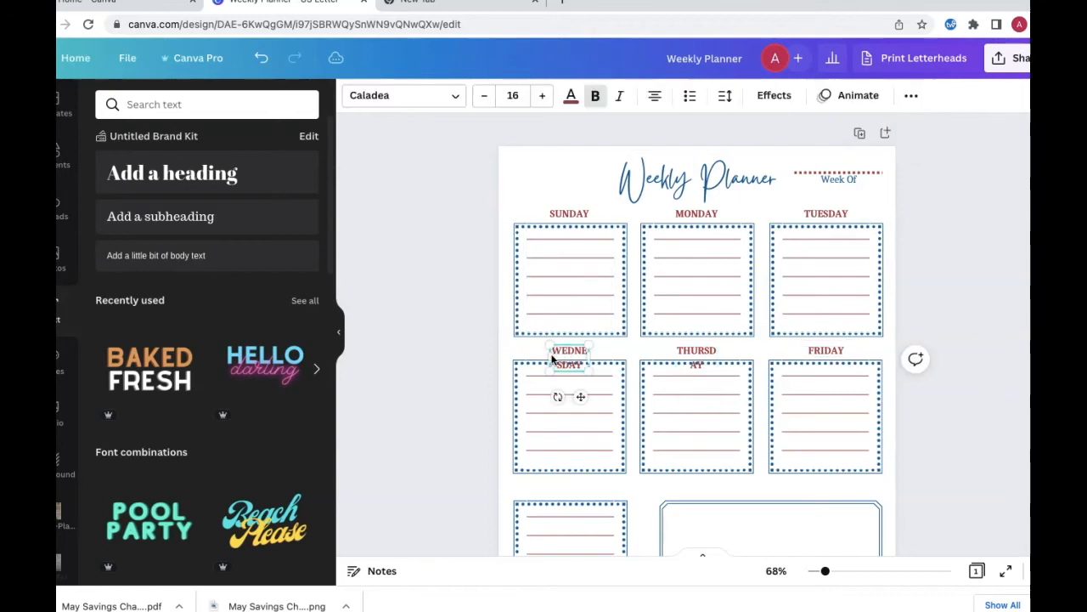
drag(545, 357, 604, 355)
click(485, 348)
click(684, 355)
drag(718, 357, 723, 349)
key(Right)
key(Right)
key(Right)
key(Right)
key(Right)
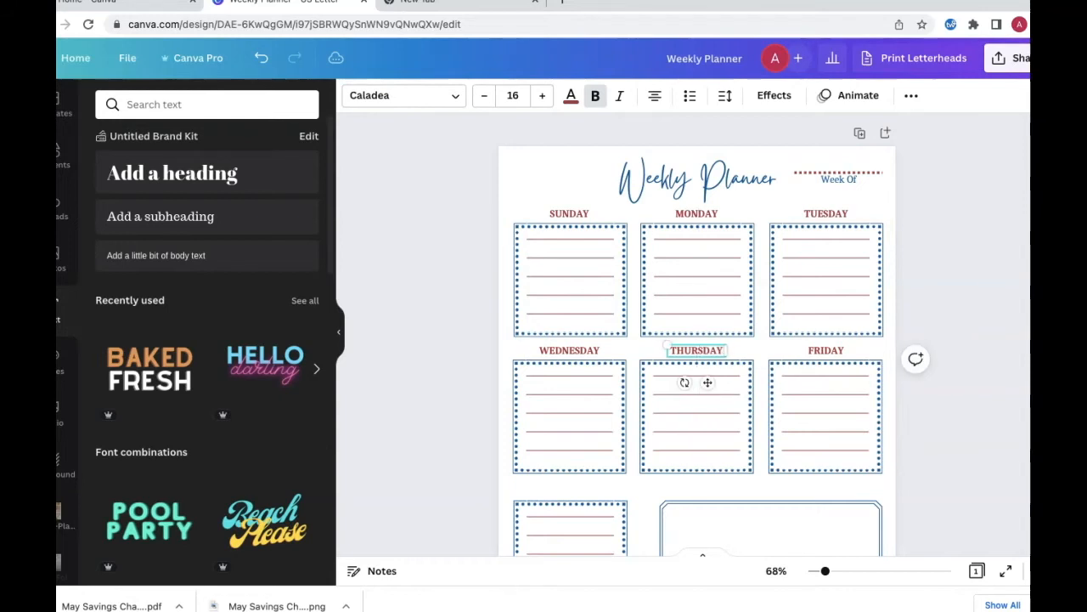
Duplicate the WEDNESDAY label above the third-row box and change the copy to SATURDAY.
click(780, 216)
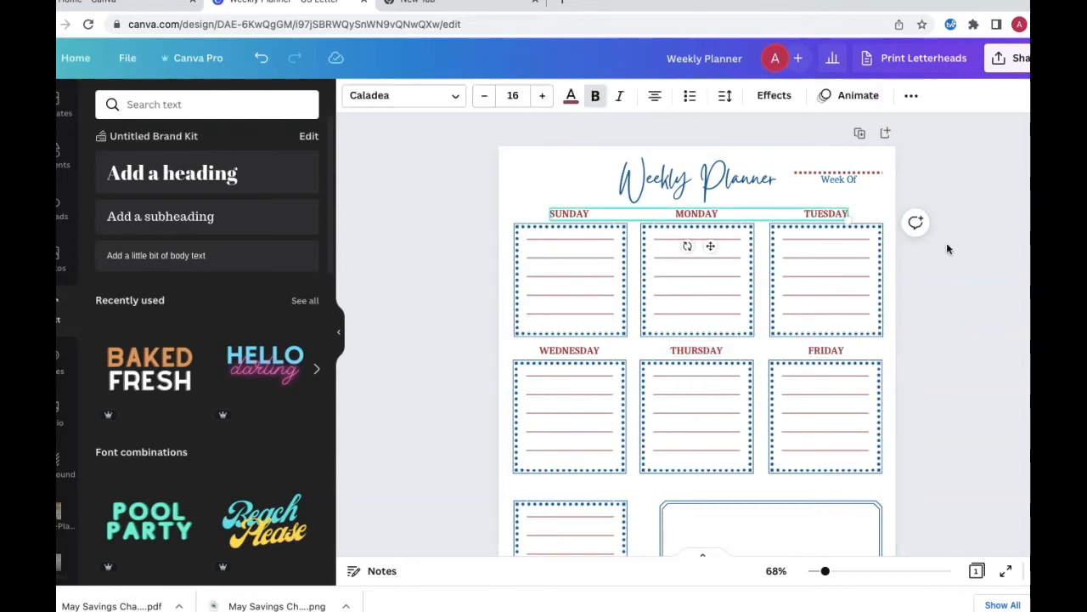
click(586, 357)
drag(577, 388, 578, 513)
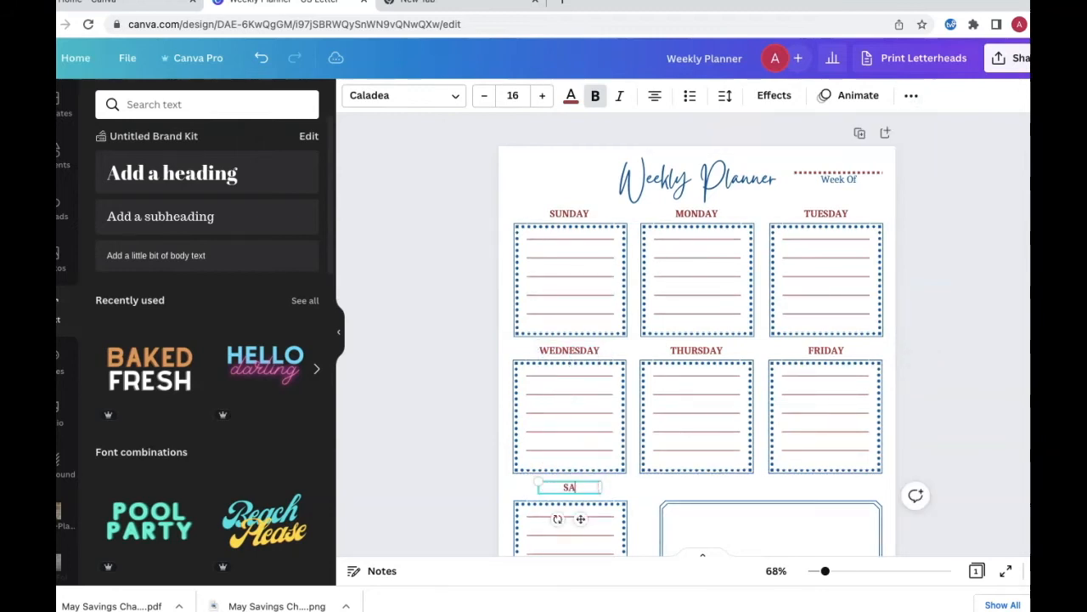
click(951, 408)
scroll(943, 424, down, 2)
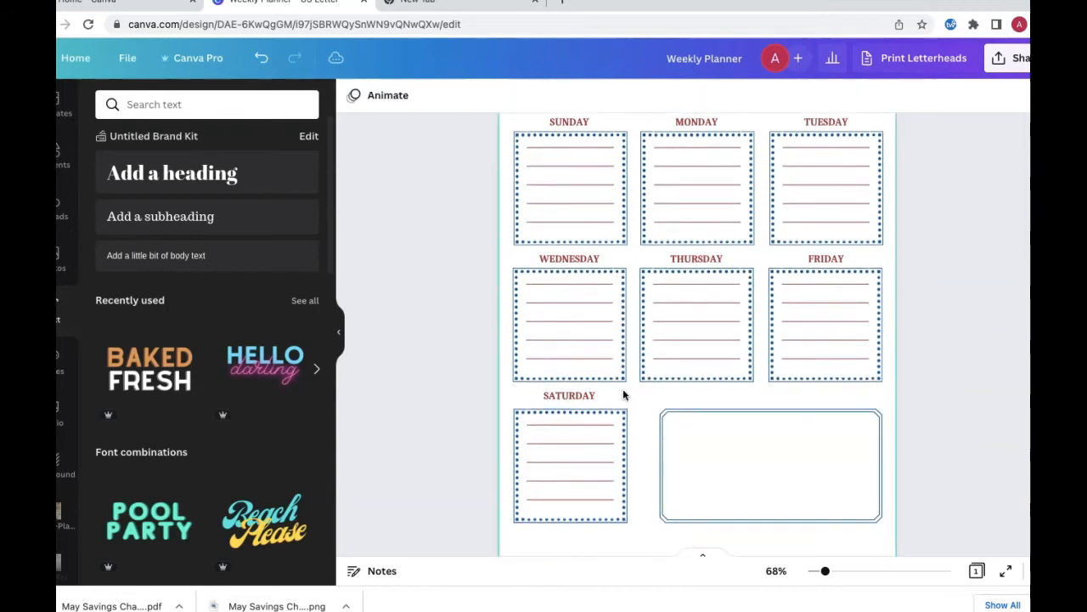
Add a square shape, shrink it to a small rectangle and place it on the upper edge of the notes frame.
click(59, 153)
click(159, 287)
drag(596, 210, 718, 386)
drag(770, 355, 706, 408)
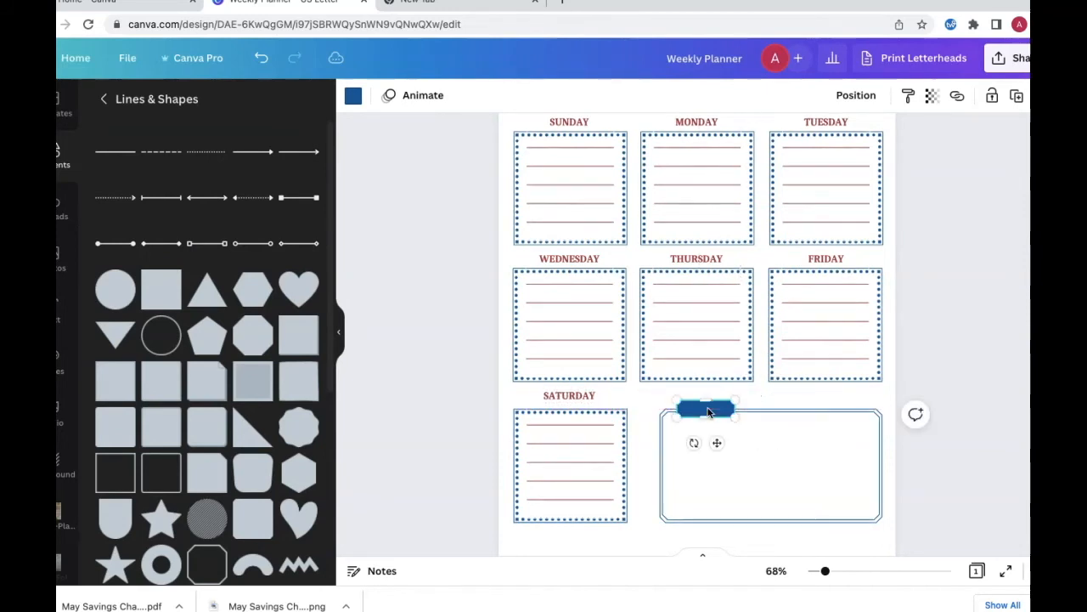
Move the SATURDAY label down slightly, closer to its box.
click(508, 424)
drag(574, 396, 574, 401)
click(463, 381)
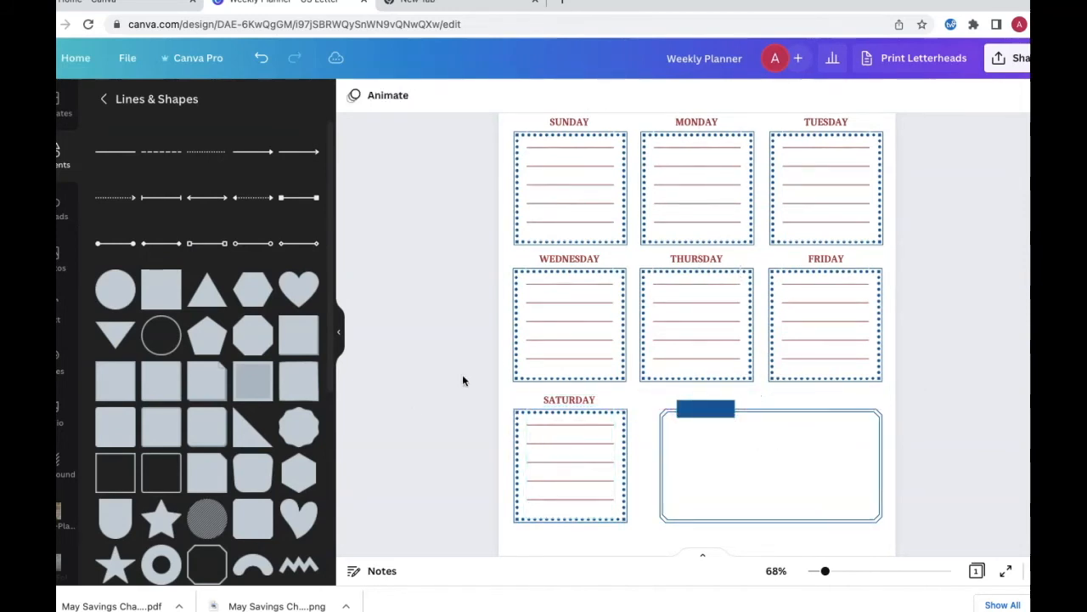
Recolour the notes frame with the document's dark red and the small rectangle on its edge white.
click(754, 414)
click(353, 95)
click(226, 170)
click(382, 224)
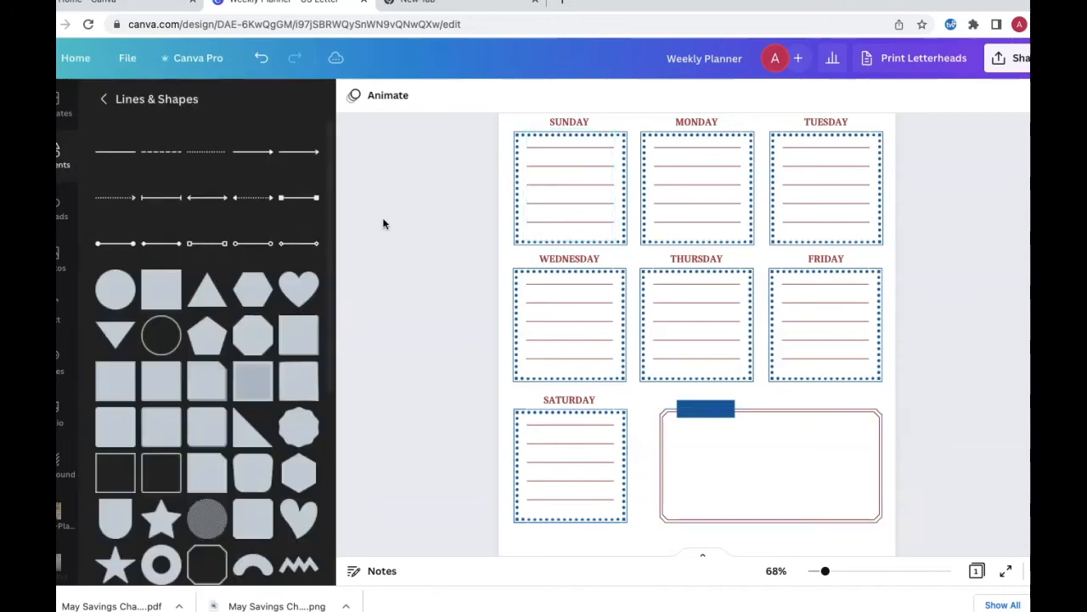
click(705, 409)
click(353, 94)
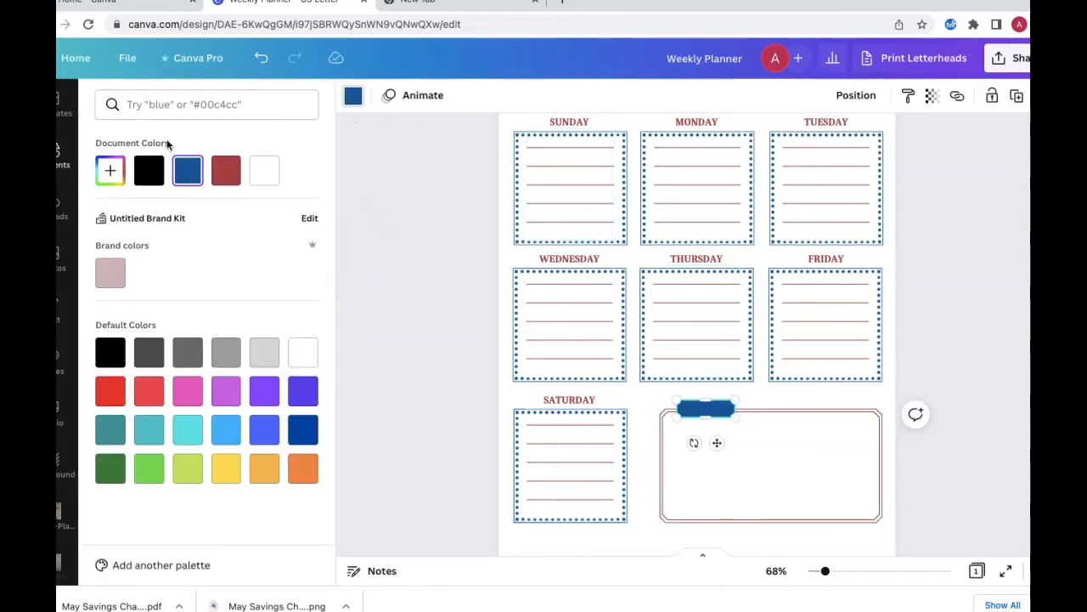
click(263, 170)
click(362, 301)
Duplicate the SATURDAY label onto the white rectangle, change the copy to NOTES and fit the rectangle's width to it.
click(716, 416)
drag(736, 409, 745, 412)
click(737, 391)
click(581, 400)
click(912, 96)
click(904, 131)
drag(590, 442, 718, 443)
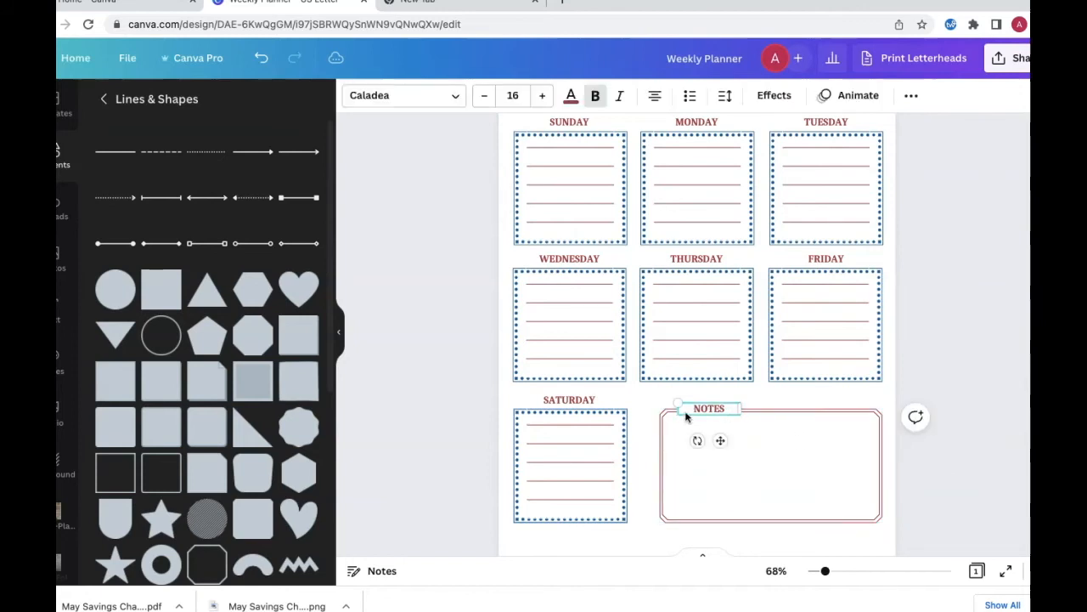
drag(742, 409, 728, 410)
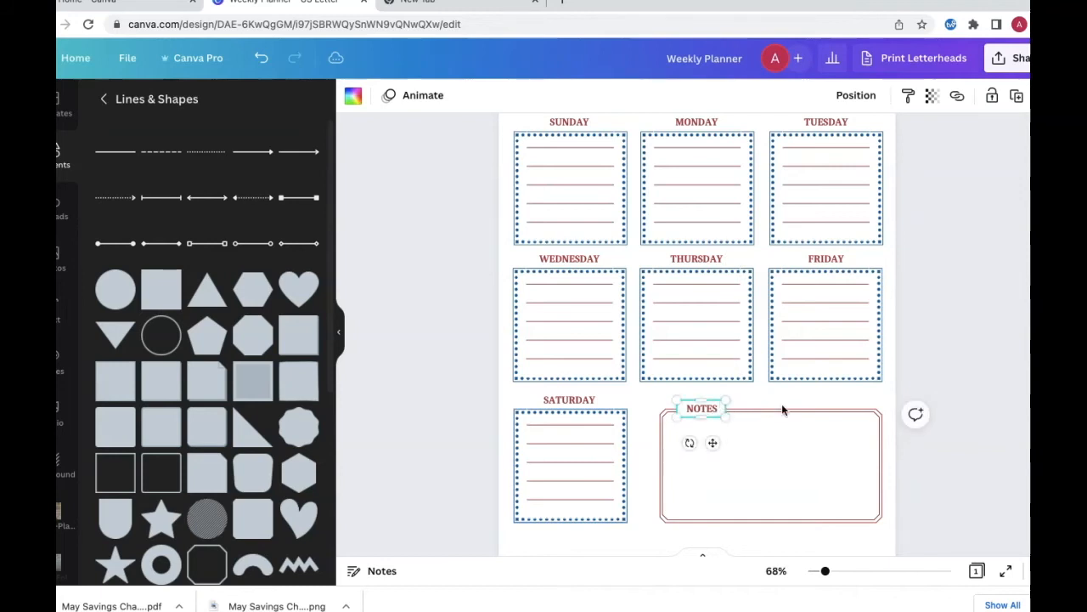
Enlarge the NOTES label to size 19, shift it slightly left and narrow the white rectangle around it.
click(704, 413)
click(542, 98)
click(961, 341)
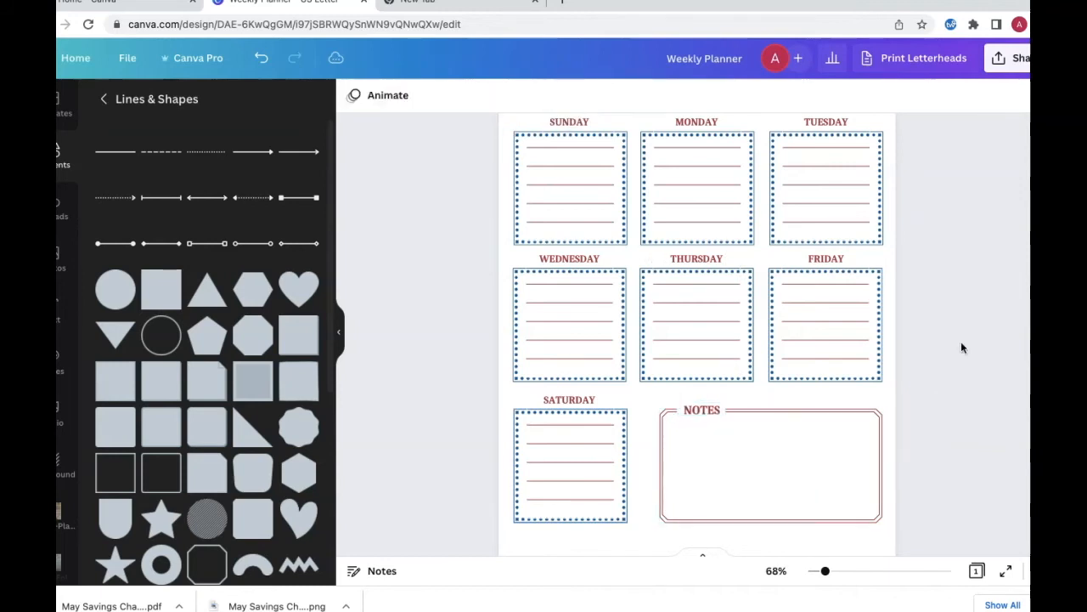
click(677, 409)
mouse_move(705, 412)
mouse_down()
mouse_move(700, 427)
mouse_move(720, 409)
mouse_move(699, 415)
mouse_up()
Recolour the NOTES label in the document's blue.
click(710, 411)
click(952, 463)
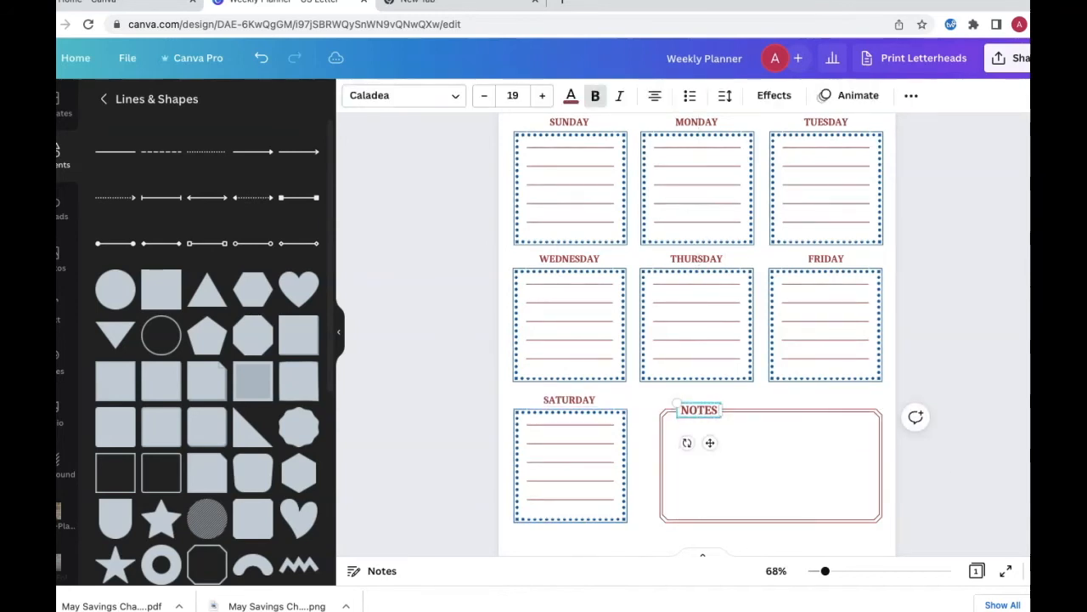
click(572, 95)
click(374, 288)
drag(825, 571, 821, 571)
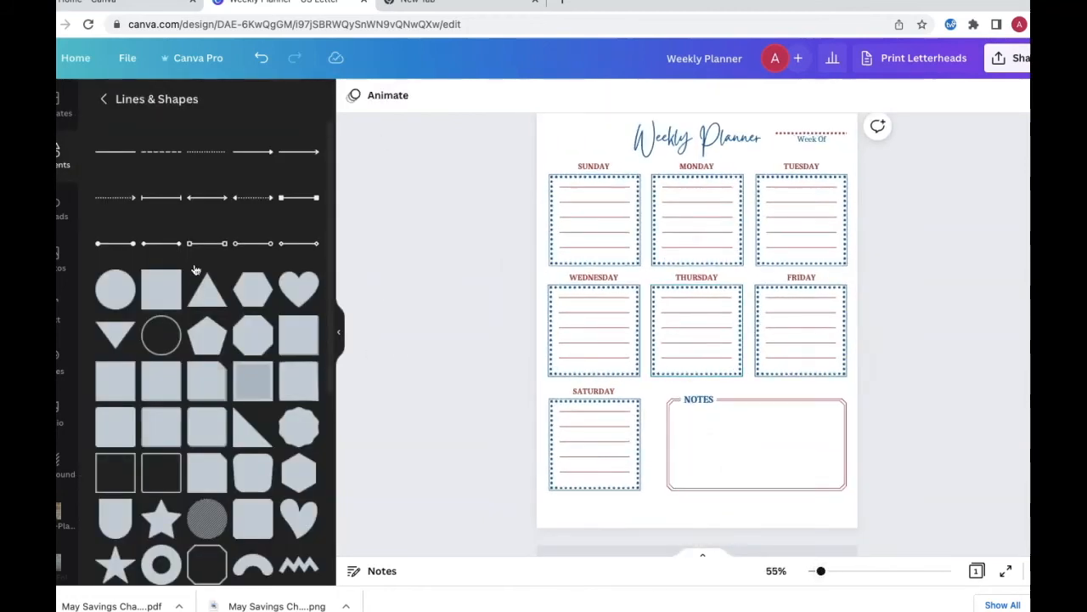
click(62, 302)
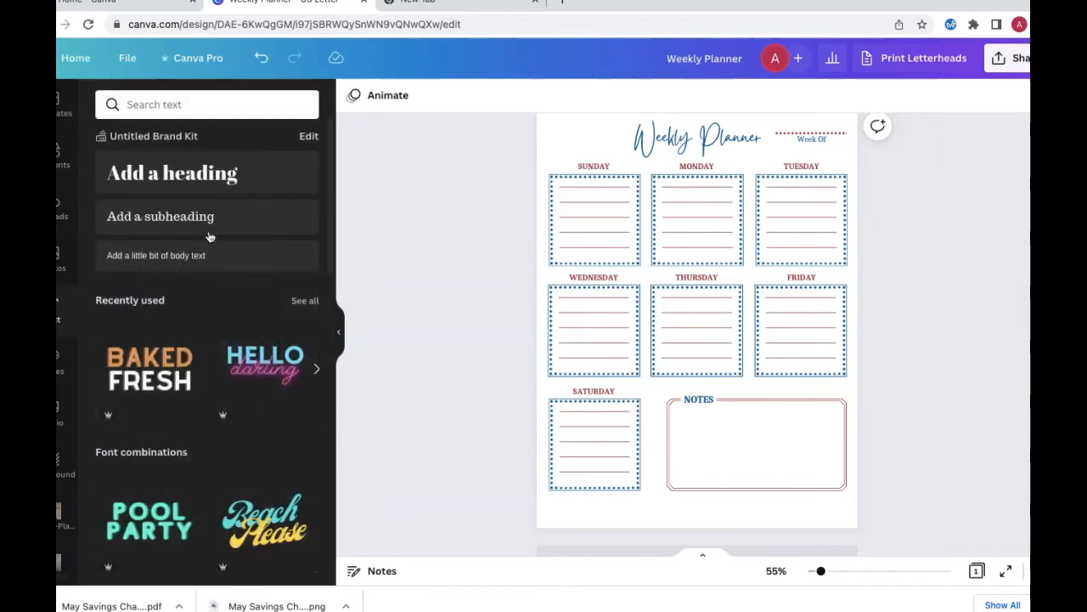
click(155, 255)
drag(709, 350, 720, 554)
click(62, 157)
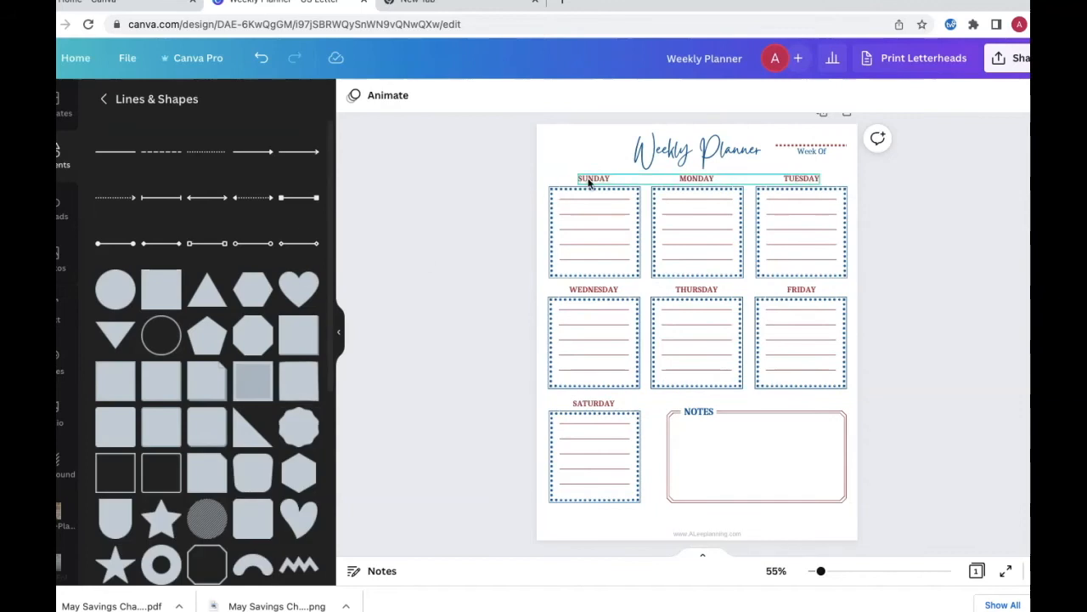
Ungroup the first-row day labels and move SUNDAY towards the left end of its box.
click(588, 183)
click(685, 130)
click(599, 178)
drag(600, 178, 580, 178)
Align the left edges of the SUNDAY, WEDNESDAY and SATURDAY labels.
shift+click(606, 292)
shift+click(593, 403)
click(911, 95)
click(769, 130)
click(692, 262)
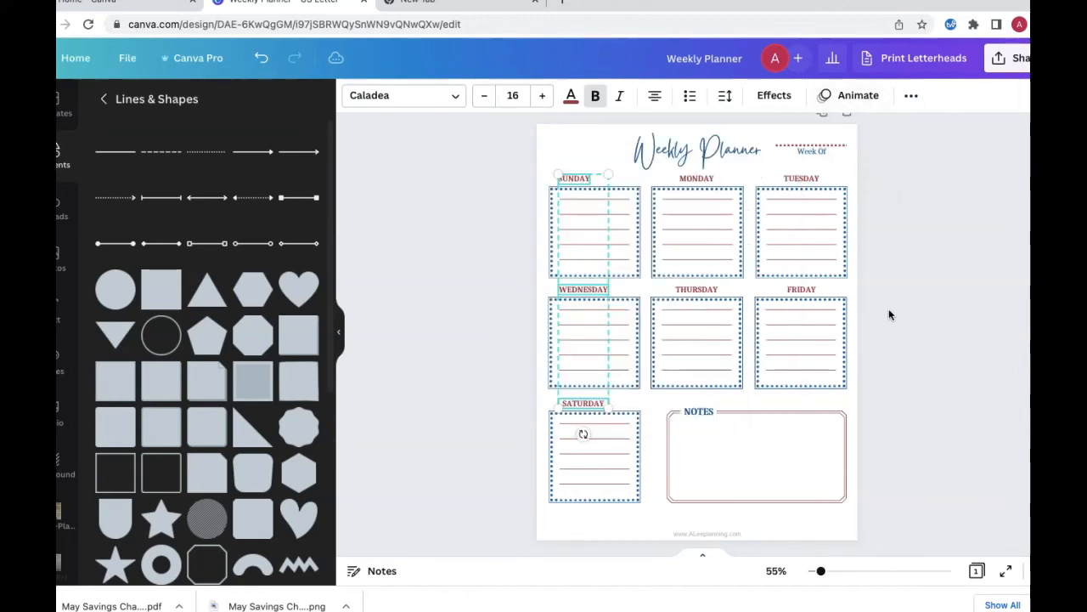
click(888, 308)
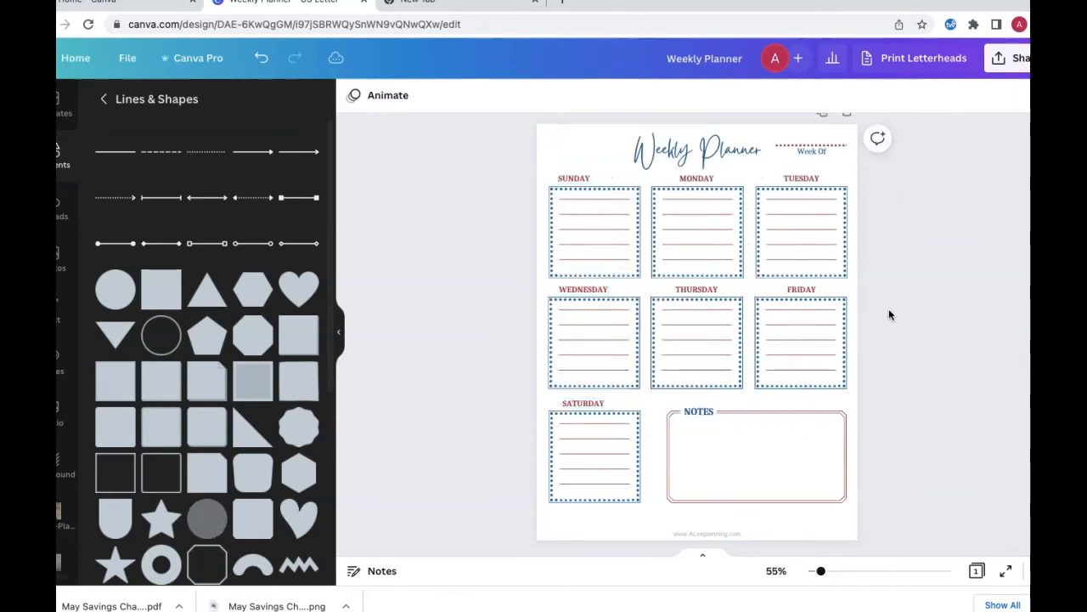
Shift the MONDAY and THURSDAY labels left together, and the TUESDAY and FRIDAY labels likewise, towards their boxes' left ends.
click(690, 181)
shift+click(698, 291)
drag(697, 317, 684, 318)
click(798, 180)
shift+click(800, 293)
drag(813, 321, 793, 320)
click(889, 265)
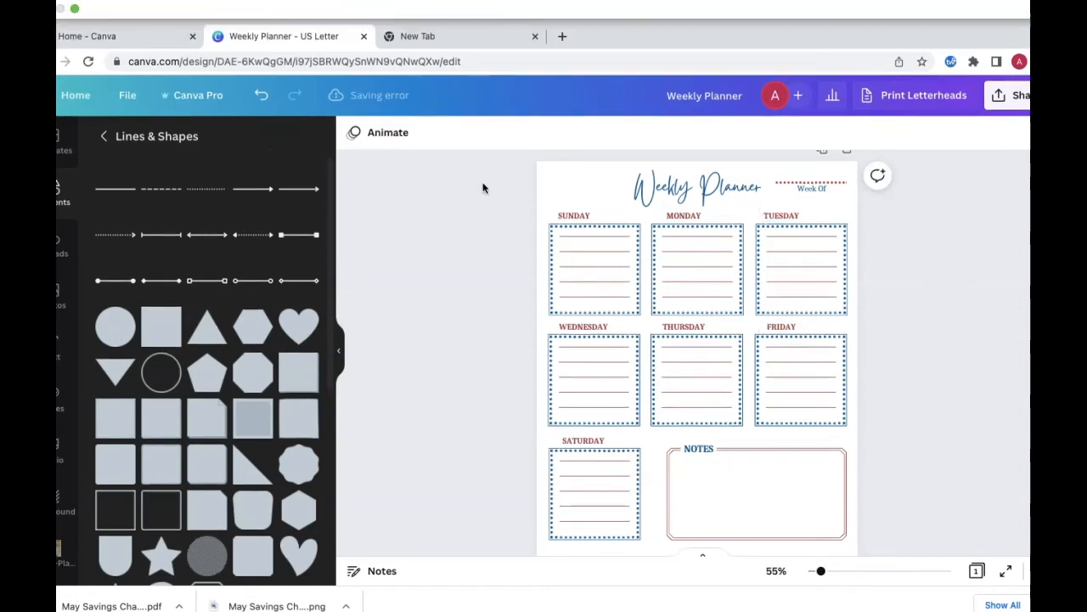
Add an outlined circle, shrink it and place it beside the SUNDAY label.
click(161, 372)
drag(787, 448, 625, 249)
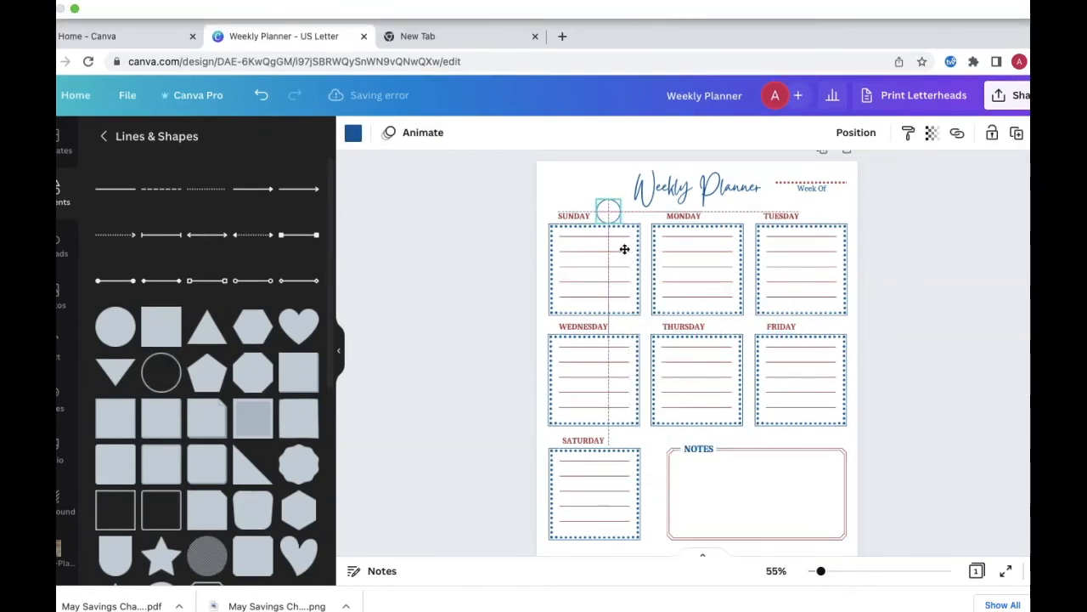
click(617, 215)
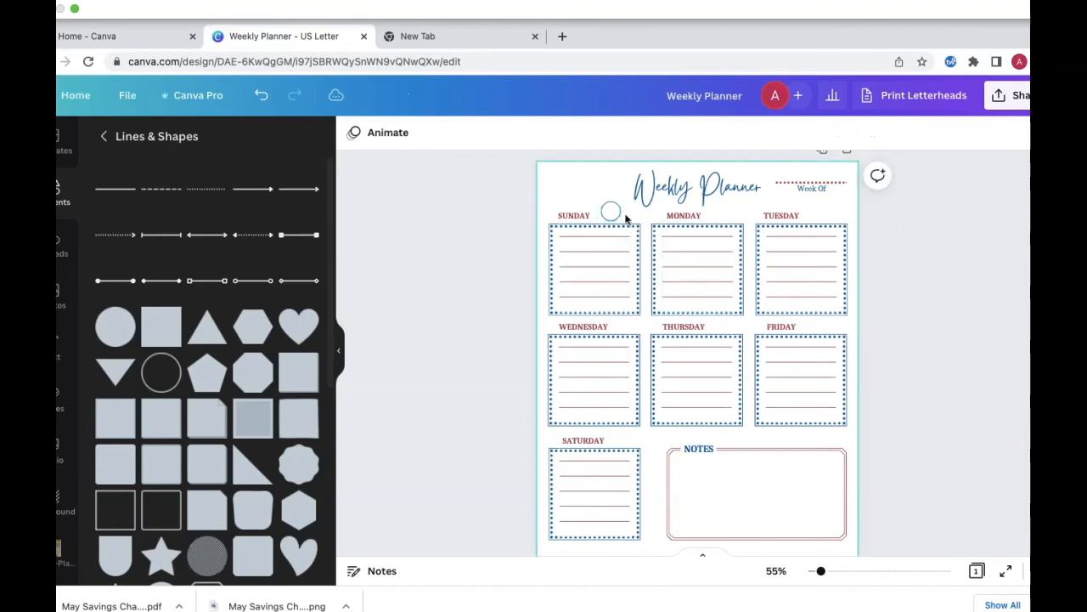
scroll(277, 448, down, 5)
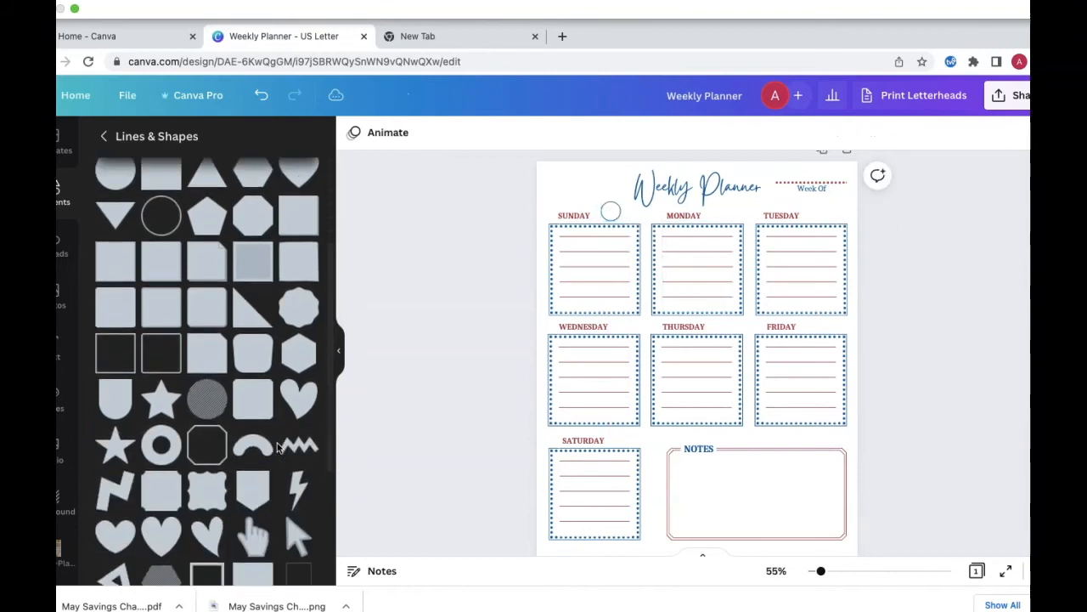
Duplicate the small circle beside the MONDAY and TUESDAY labels.
click(610, 212)
click(1016, 134)
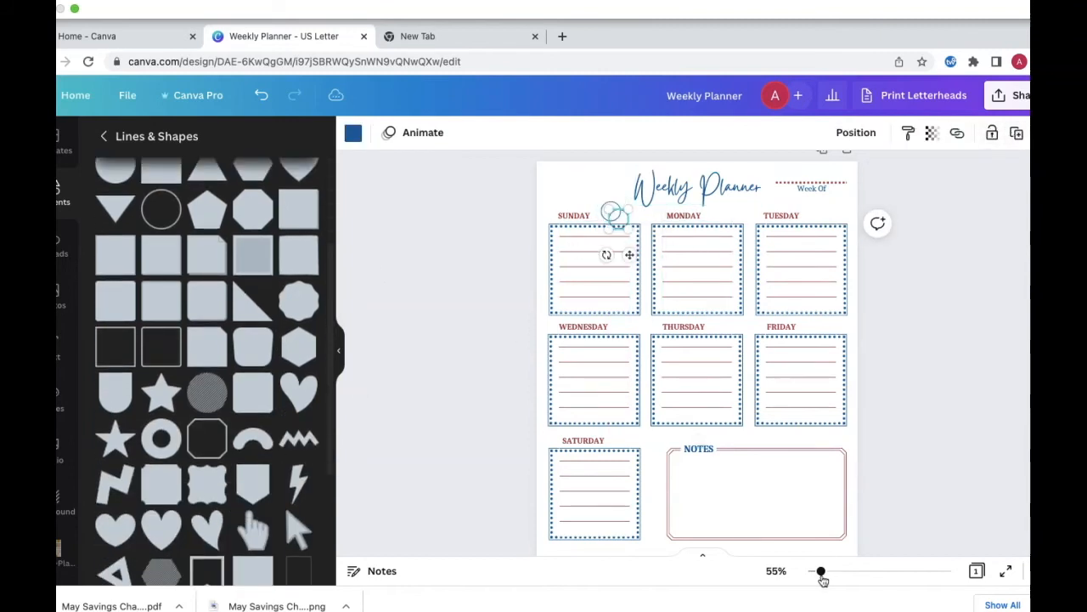
drag(821, 571, 828, 571)
drag(602, 213, 739, 198)
click(1017, 135)
click(960, 221)
Line up and evenly space the three first-row circles with Tidy up.
click(873, 164)
shift+click(718, 168)
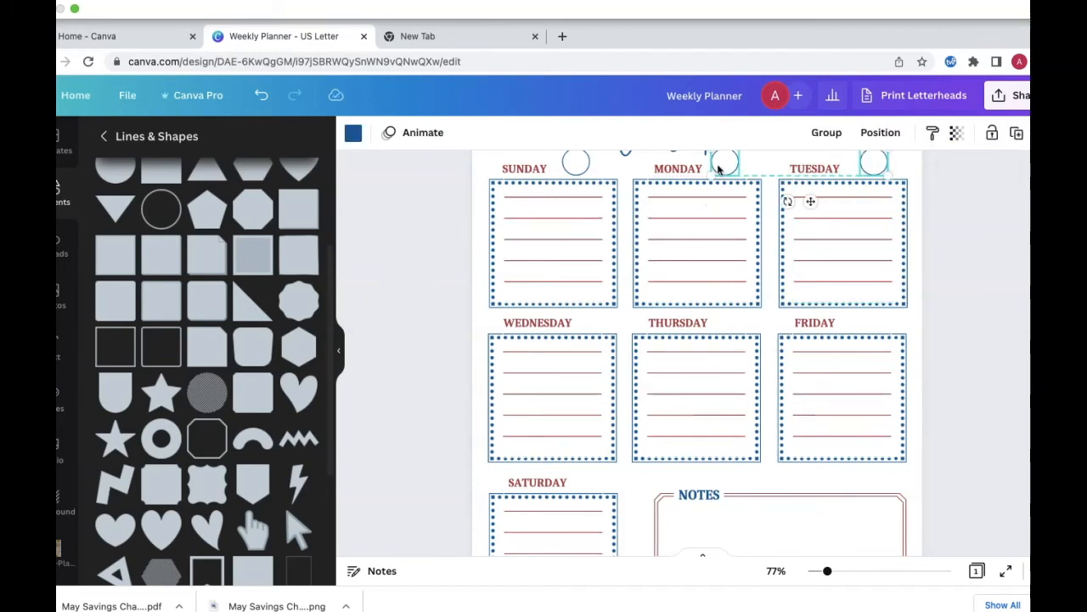
click(880, 133)
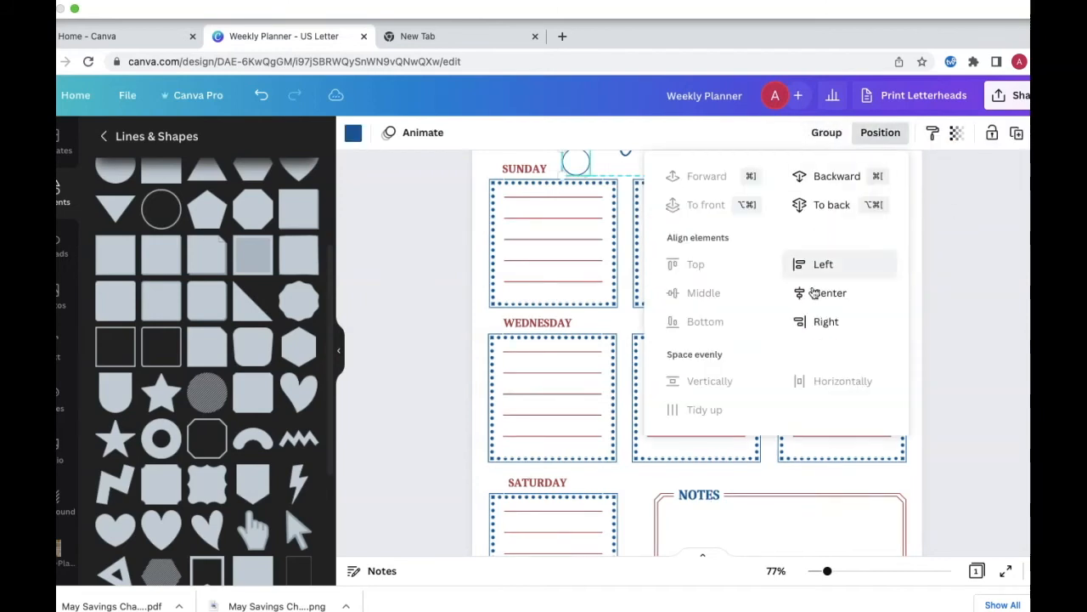
click(975, 322)
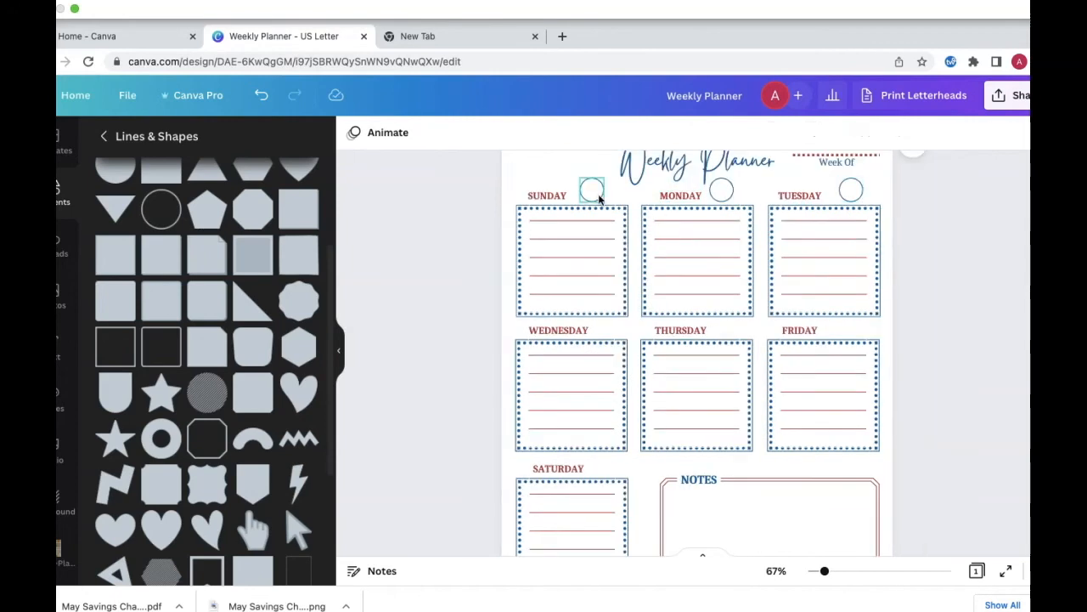
Duplicate the SUNDAY circle beside WEDNESDAY and shift the three first-row circles right, towards their boxes' right ends.
click(598, 197)
click(1021, 136)
drag(614, 239, 621, 361)
drag(593, 190, 608, 192)
drag(721, 190, 734, 193)
drag(848, 192, 863, 192)
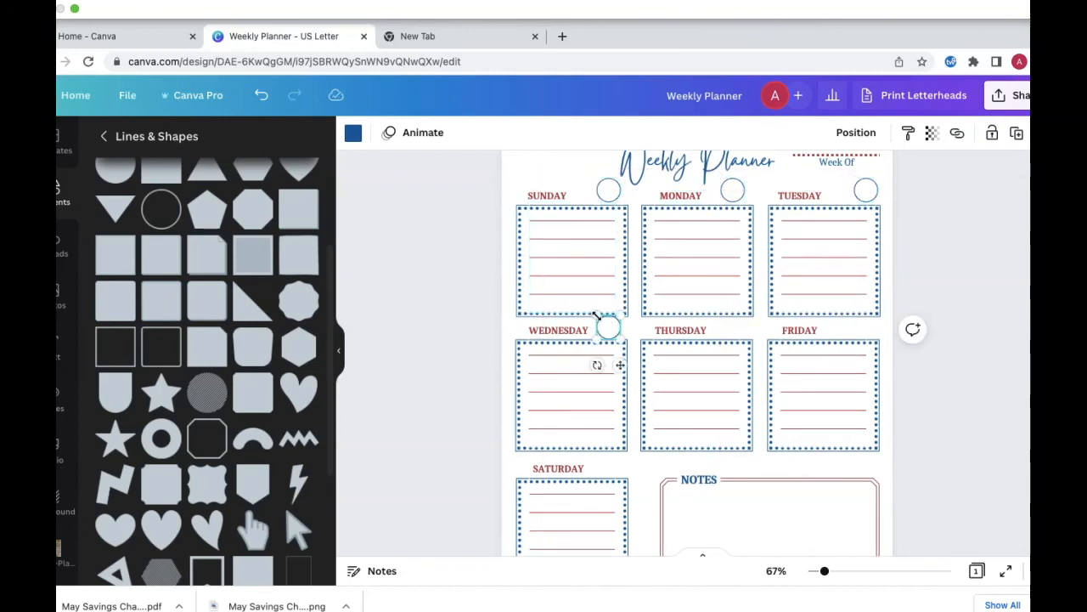
Select all four circles and scale them down slightly together.
shift+click(608, 190)
shift+click(734, 192)
shift+click(865, 192)
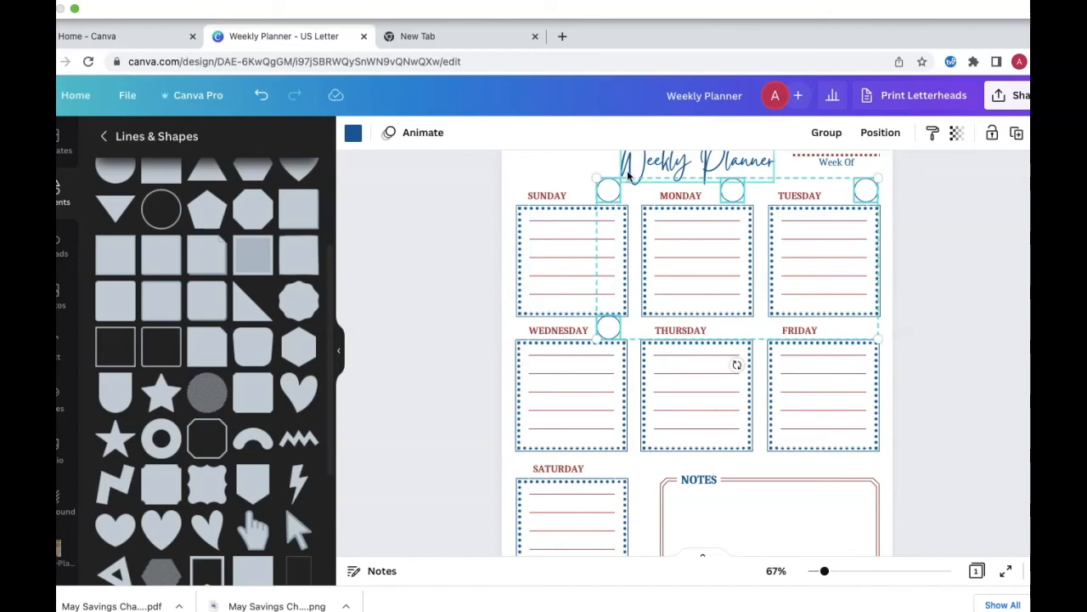
mouse_move(597, 180)
mouse_down()
mouse_move(628, 198)
mouse_move(614, 191)
mouse_up()
shift+click(625, 330)
click(903, 255)
Reposition the SUNDAY, MONDAY and TUESDAY circles above their boxes' right ends and nudge the Weekly Planner title up slightly.
click(615, 194)
drag(728, 200, 728, 196)
drag(861, 194, 861, 189)
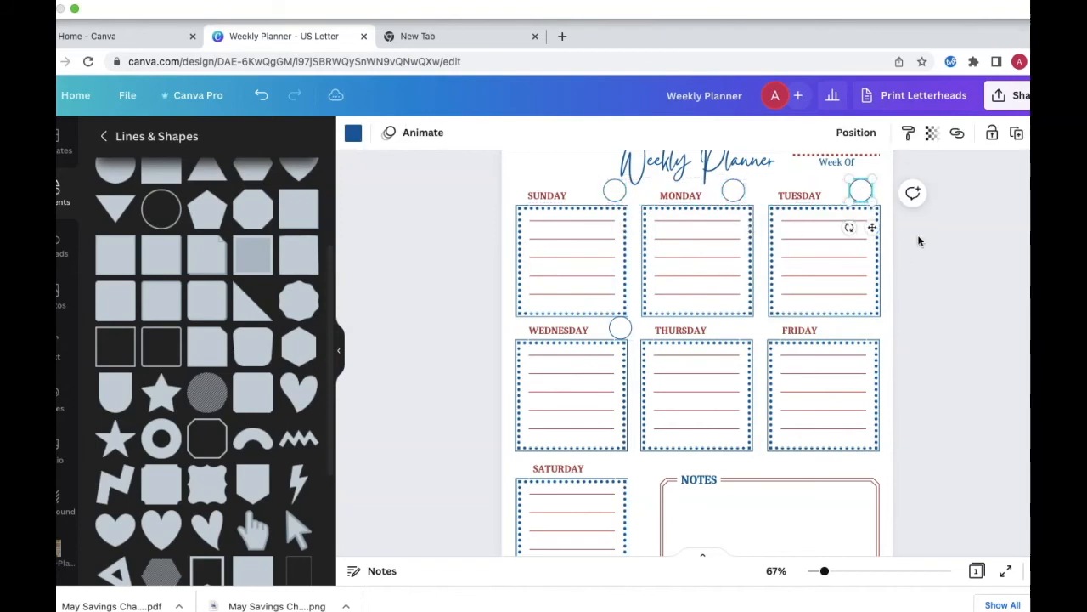
click(918, 241)
scroll(942, 243, up, 2)
click(697, 219)
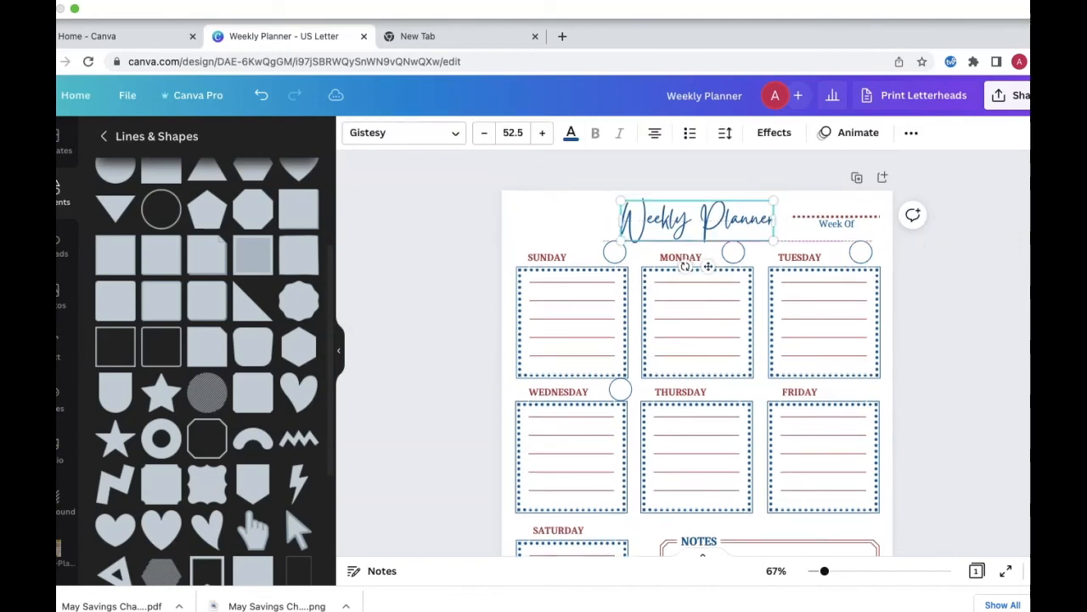
click(908, 295)
Move the SATURDAY and NOTES row down, and the WEDNESDAY to FRIDAY row down below the first row.
click(621, 392)
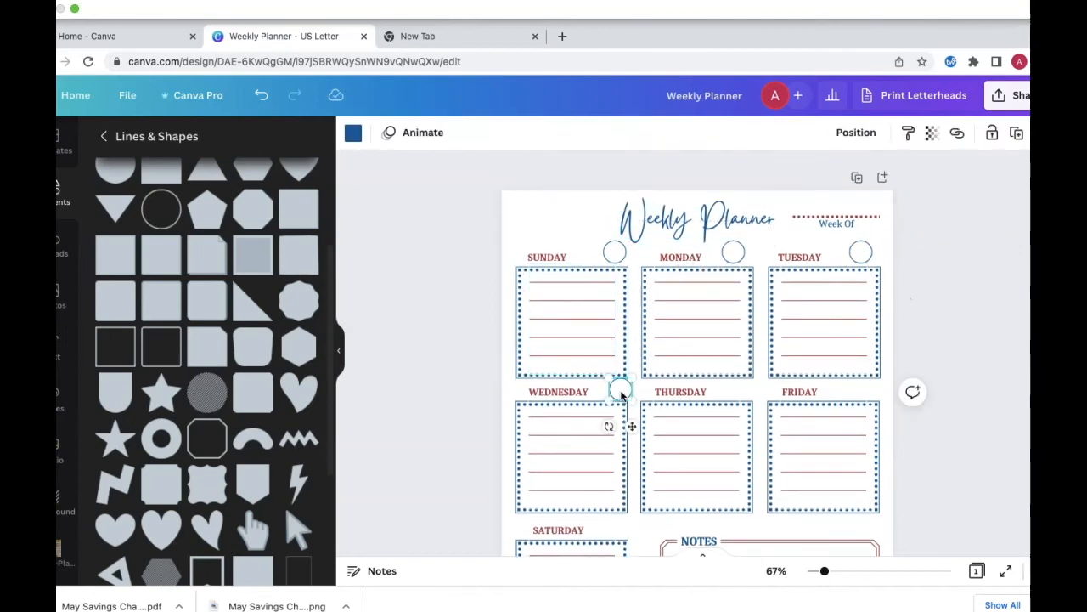
scroll(944, 389, down, 5)
drag(910, 492, 504, 352)
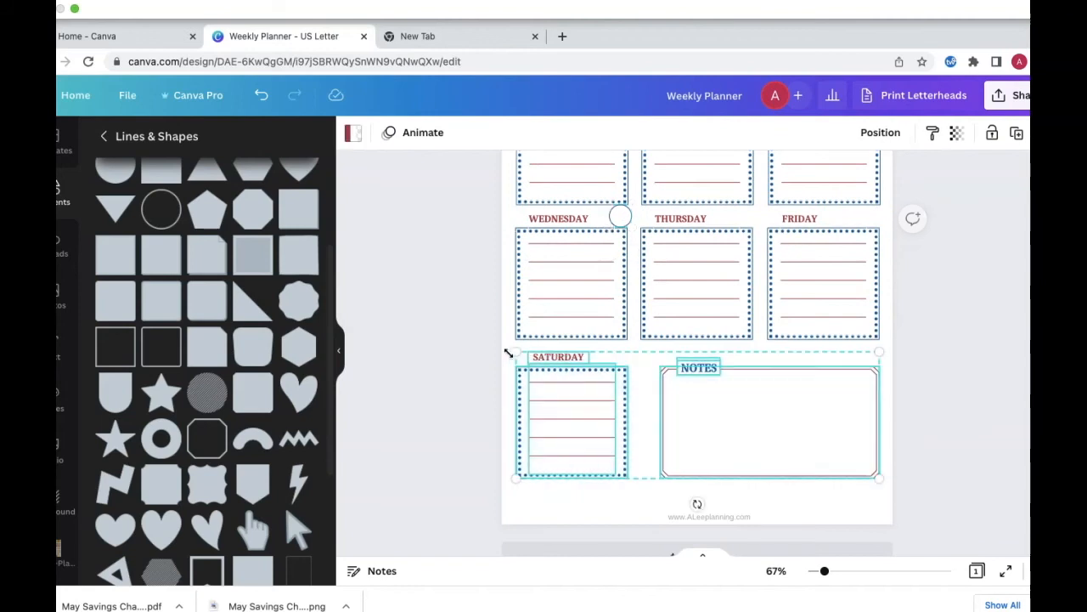
drag(910, 372, 521, 227)
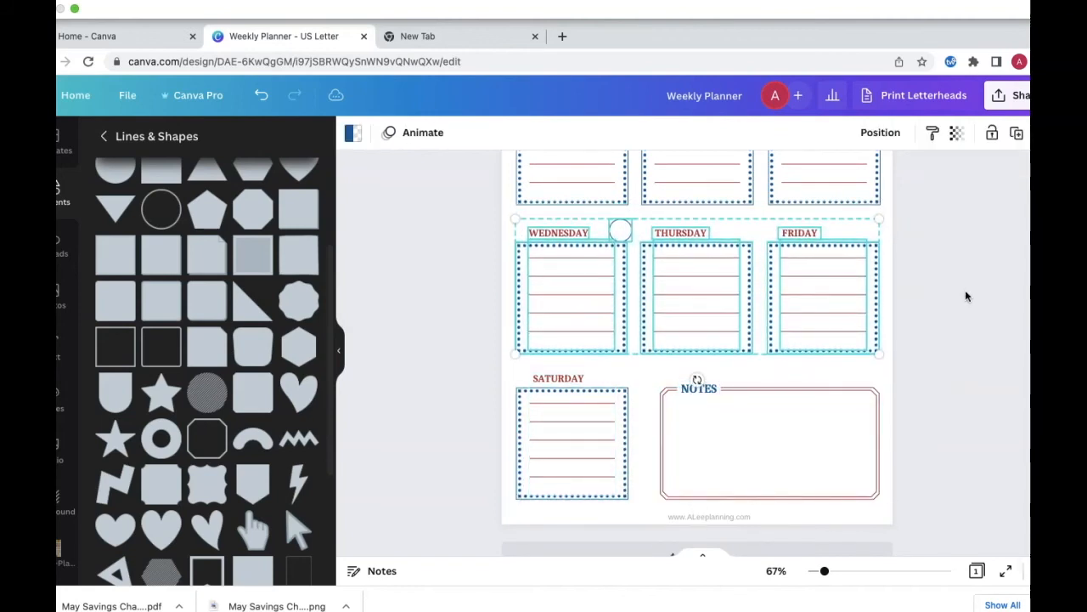
Align the WEDNESDAY circle's left edge with the SUNDAY circle and raise it just above its box.
scroll(966, 296, up, 5)
click(612, 347)
drag(612, 348, 620, 347)
shift+click(614, 196)
click(880, 131)
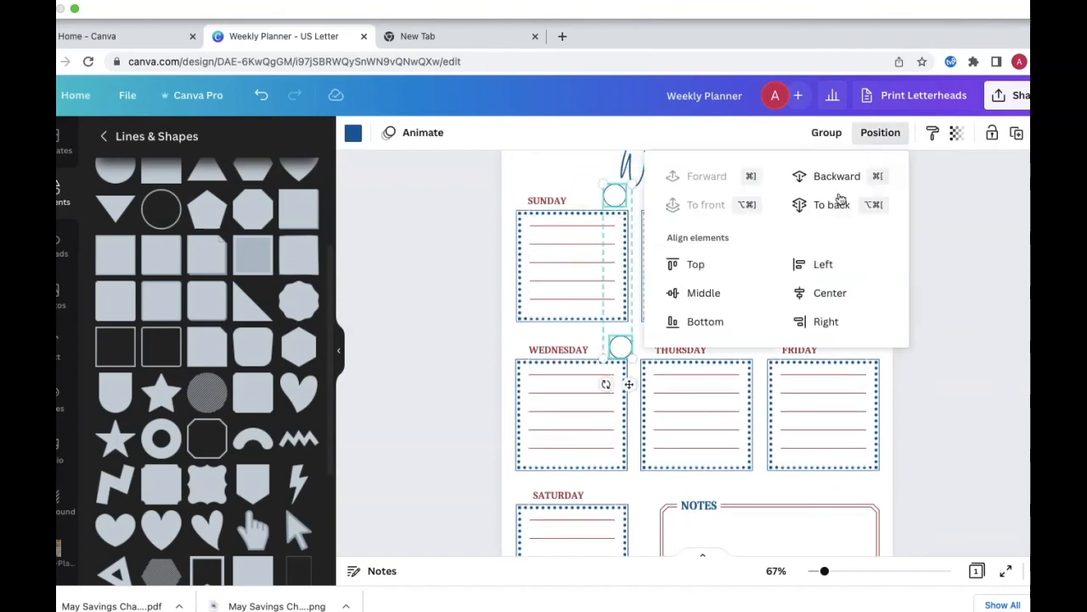
click(813, 263)
click(925, 350)
drag(615, 348, 615, 345)
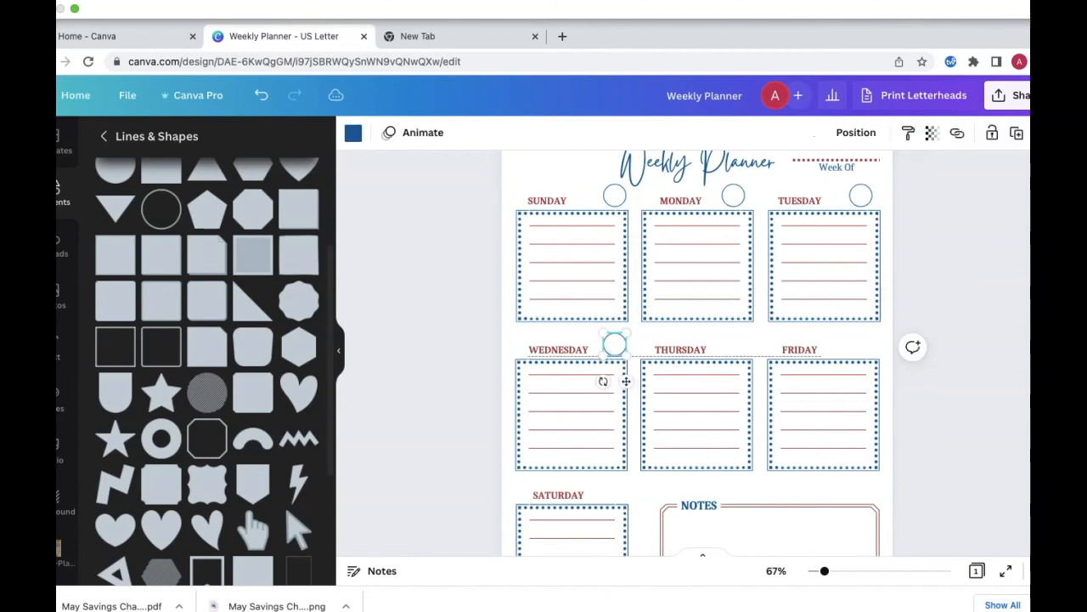
click(1008, 395)
Duplicate the WEDNESDAY circle beside THURSDAY, lined up under the MONDAY circle.
click(607, 349)
click(1016, 133)
drag(635, 391, 737, 383)
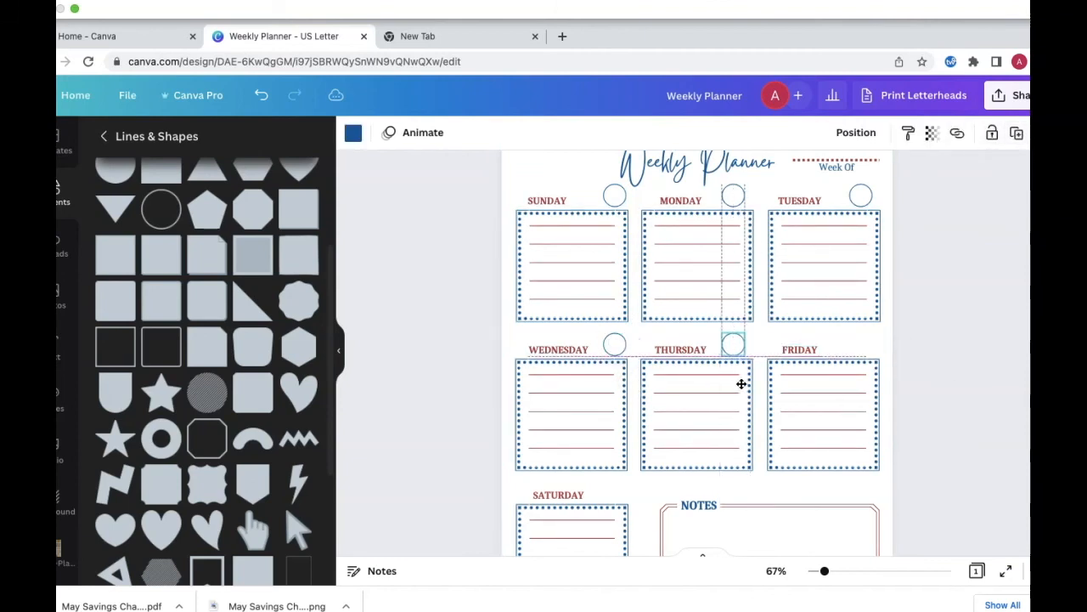
click(963, 396)
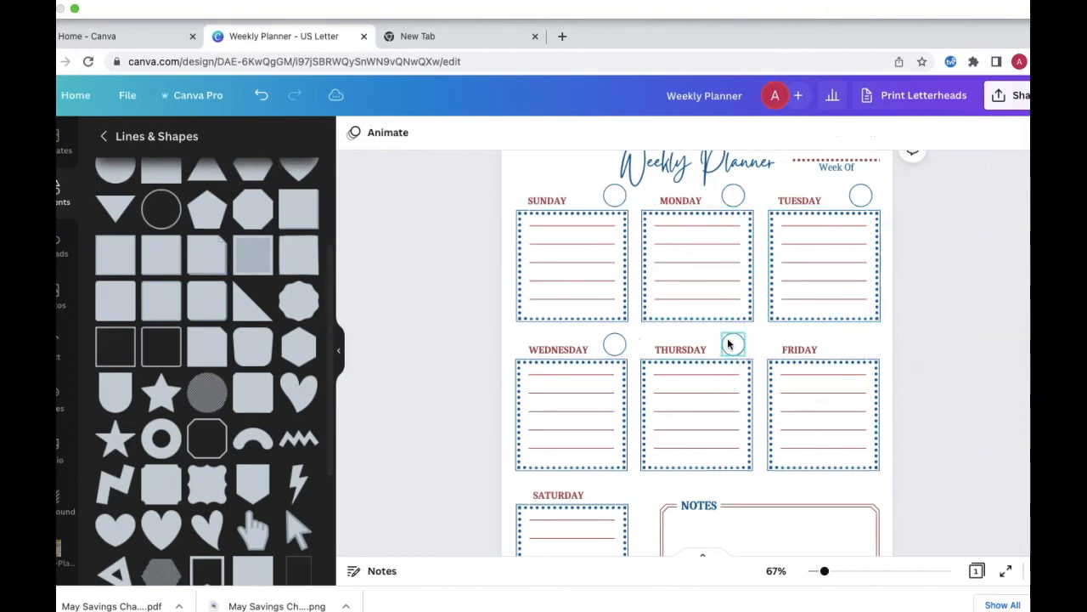
Duplicate the THURSDAY circle beside FRIDAY, lined up under the TUESDAY circle.
click(728, 344)
click(1017, 134)
drag(753, 393, 871, 385)
click(932, 369)
Duplicate the WEDNESDAY circle beside SATURDAY in the same column.
click(614, 343)
click(1017, 134)
drag(636, 391, 624, 524)
click(913, 493)
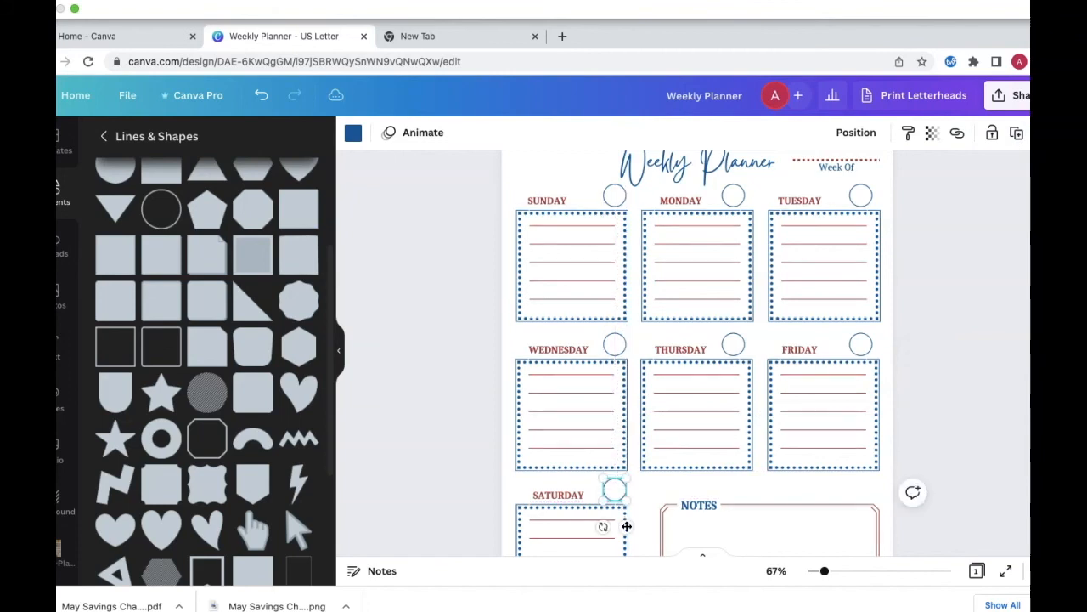
Space the SUNDAY, WEDNESDAY and SATURDAY circles evenly in the vertical direction.
click(614, 489)
shift+click(614, 343)
shift+click(615, 197)
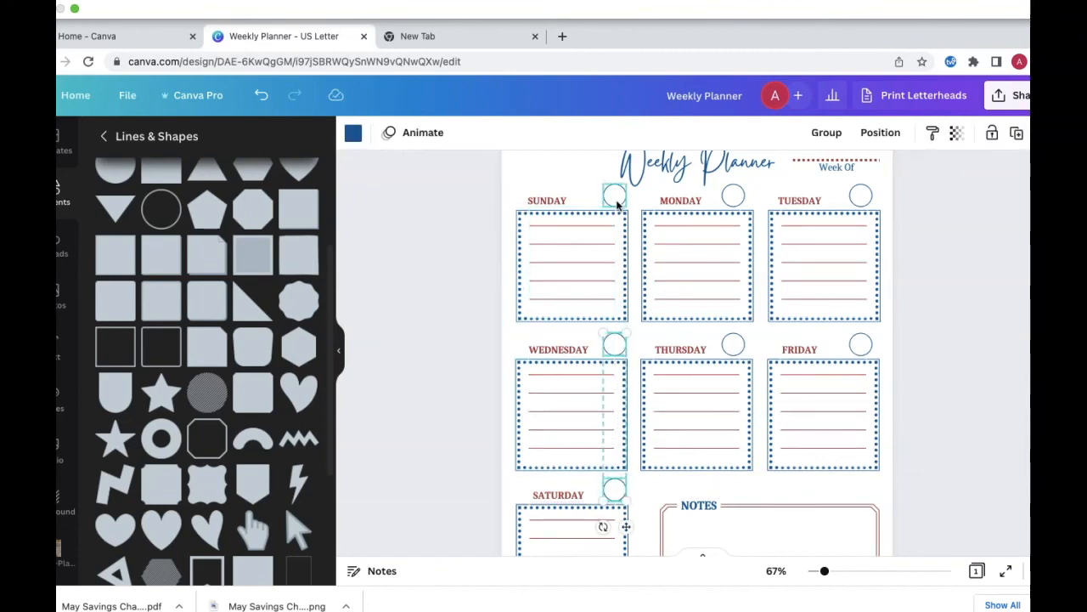
click(880, 133)
click(717, 381)
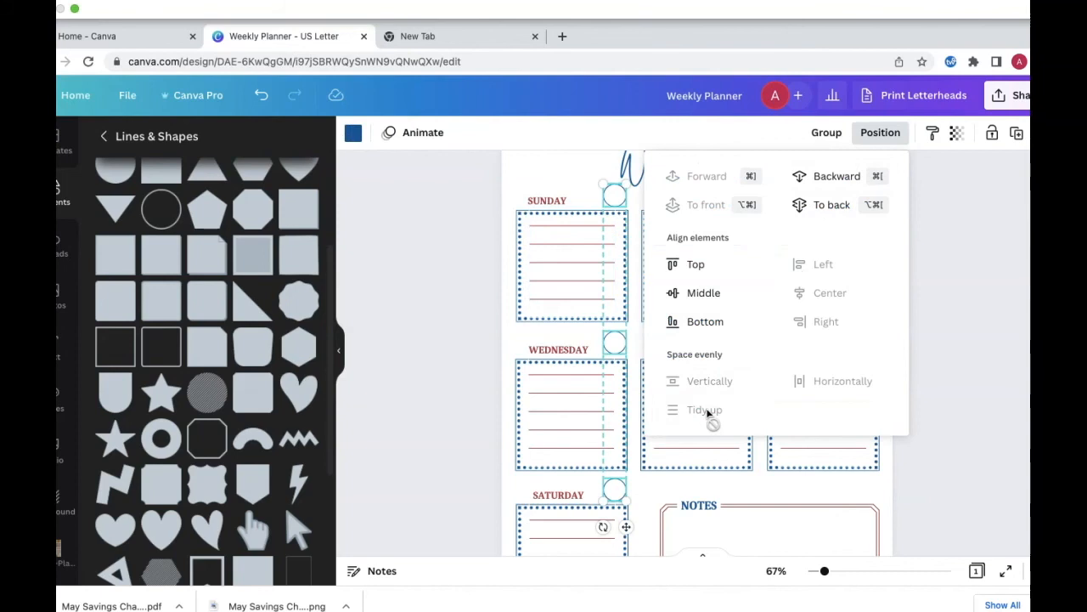
Search the element library for "floral border".
click(925, 427)
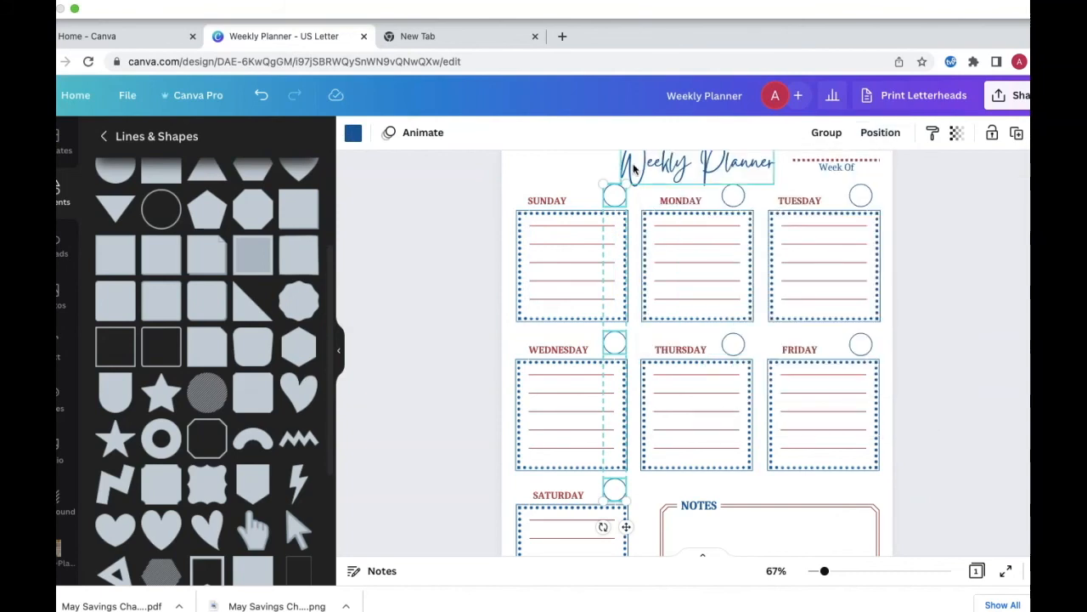
click(419, 264)
drag(824, 570, 820, 571)
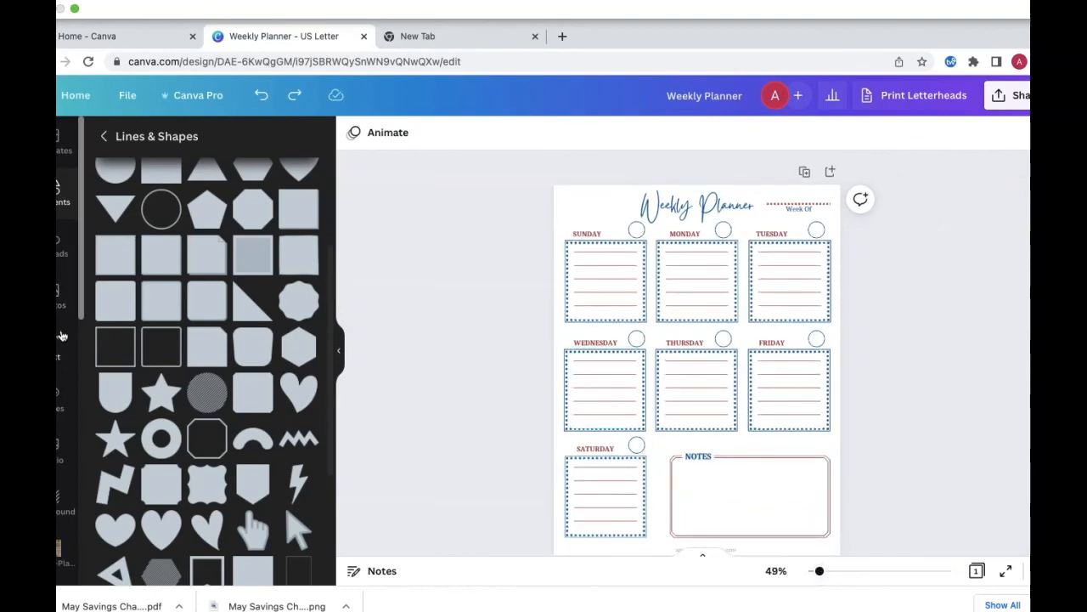
click(59, 204)
text(floral)
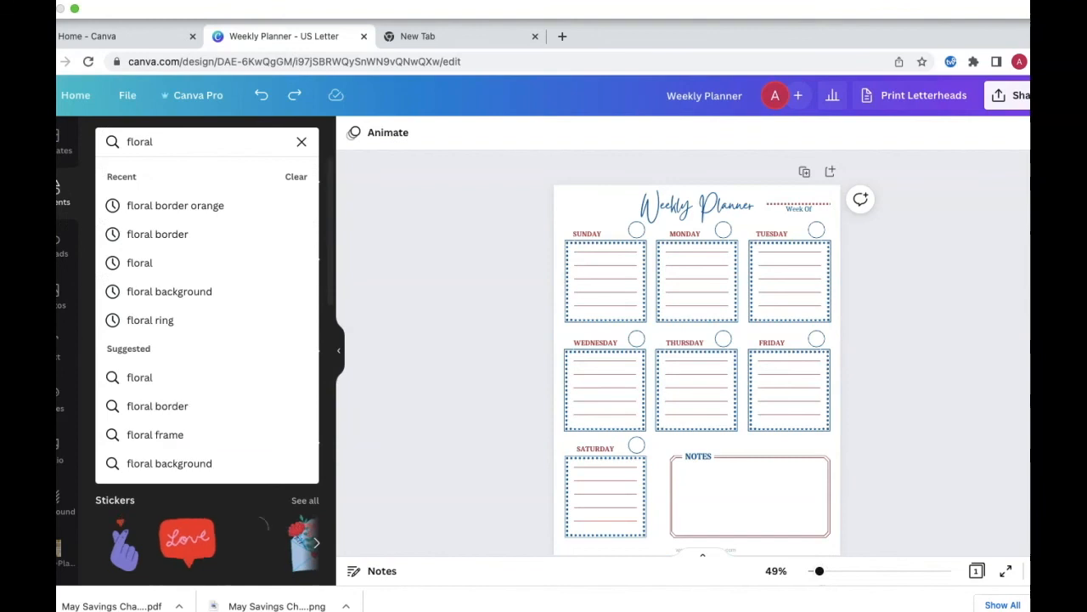
click(153, 233)
Filter the element results and narrow them to graphics matching "Leaf border".
click(305, 141)
scroll(178, 390, down, 2)
click(122, 412)
click(196, 463)
click(195, 184)
click(210, 218)
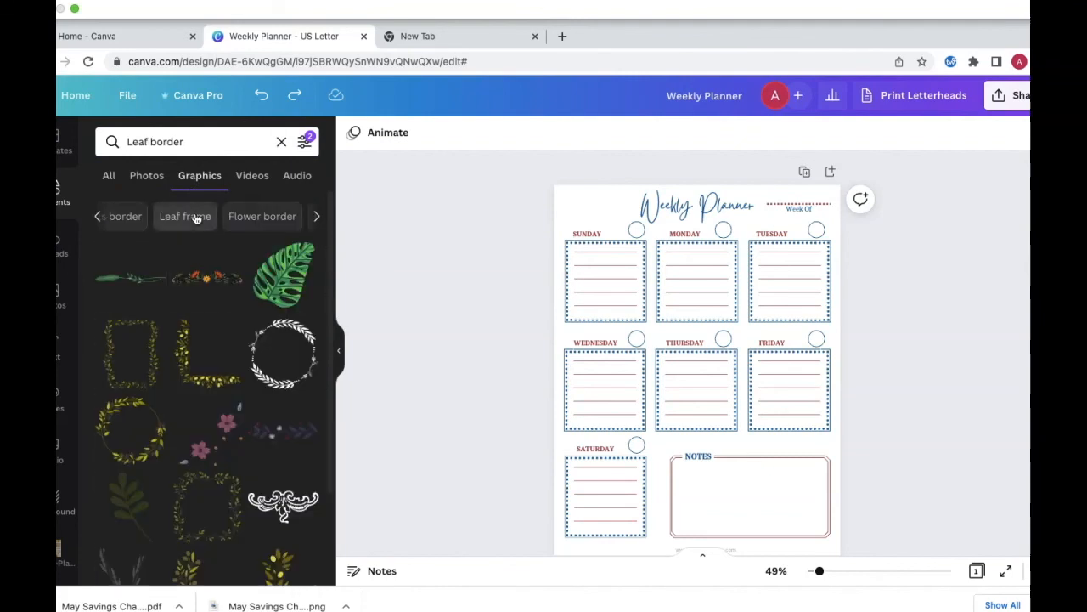
Add the L-shaped leafy branch border with dark berries and shrink it over the NOTES frame's lower-left corner.
scroll(234, 337, down, 10)
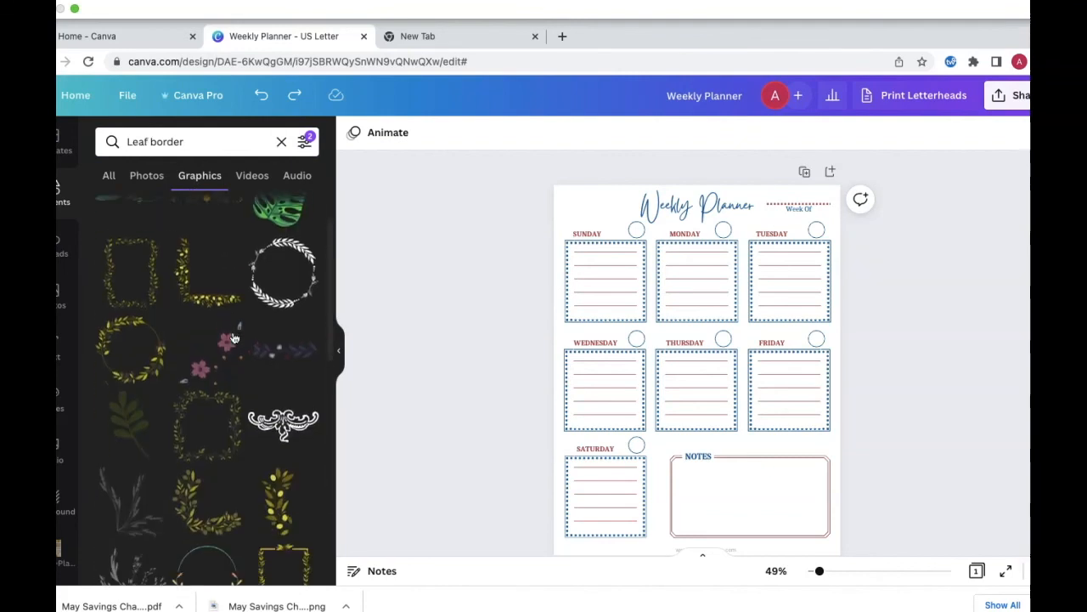
scroll(235, 336, down, 10)
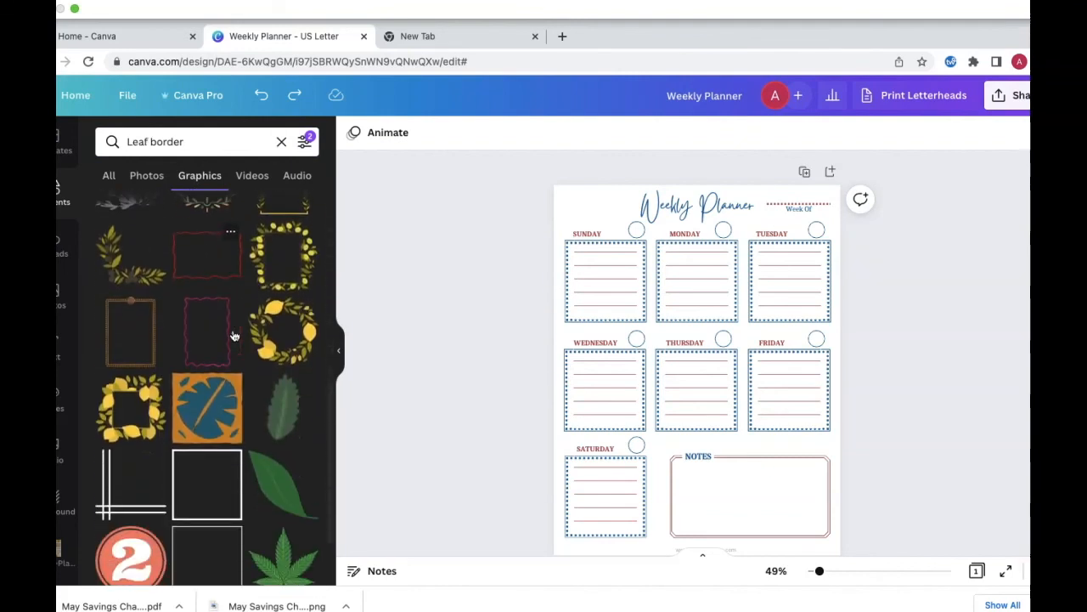
scroll(235, 337, down, 10)
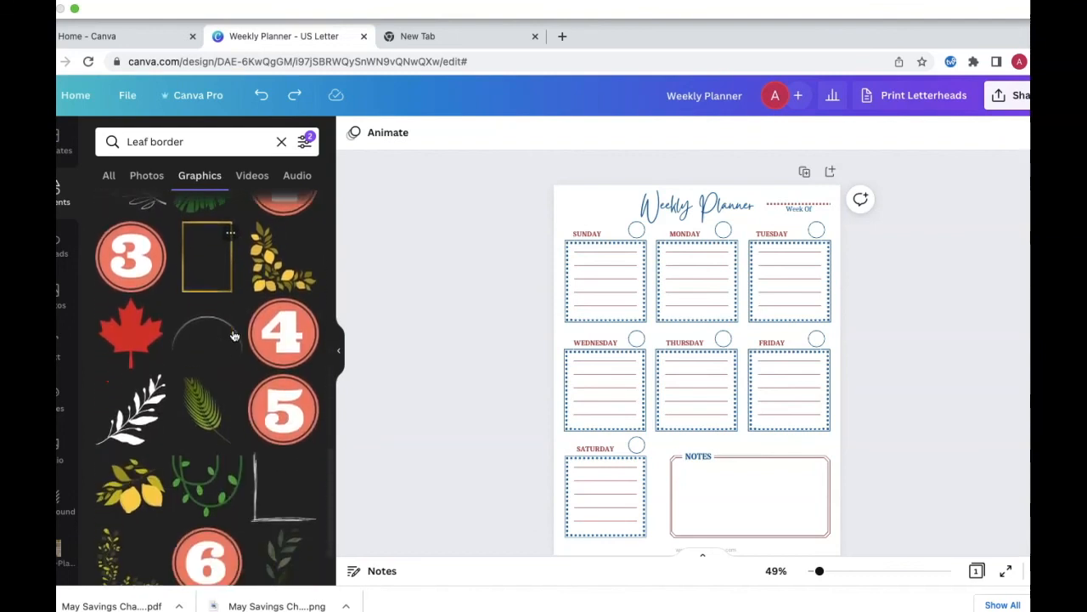
click(131, 361)
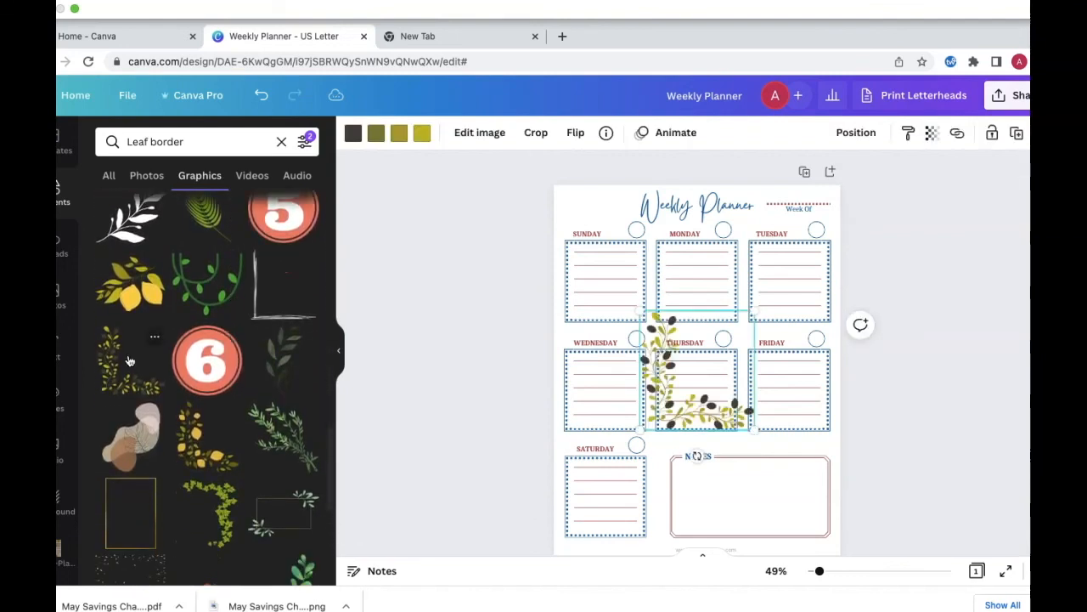
drag(651, 410, 669, 529)
drag(770, 549, 718, 536)
Recolor the leafy corner graphic's four colors alternately with the document's red and blue, starting with red.
click(400, 134)
click(188, 208)
click(110, 246)
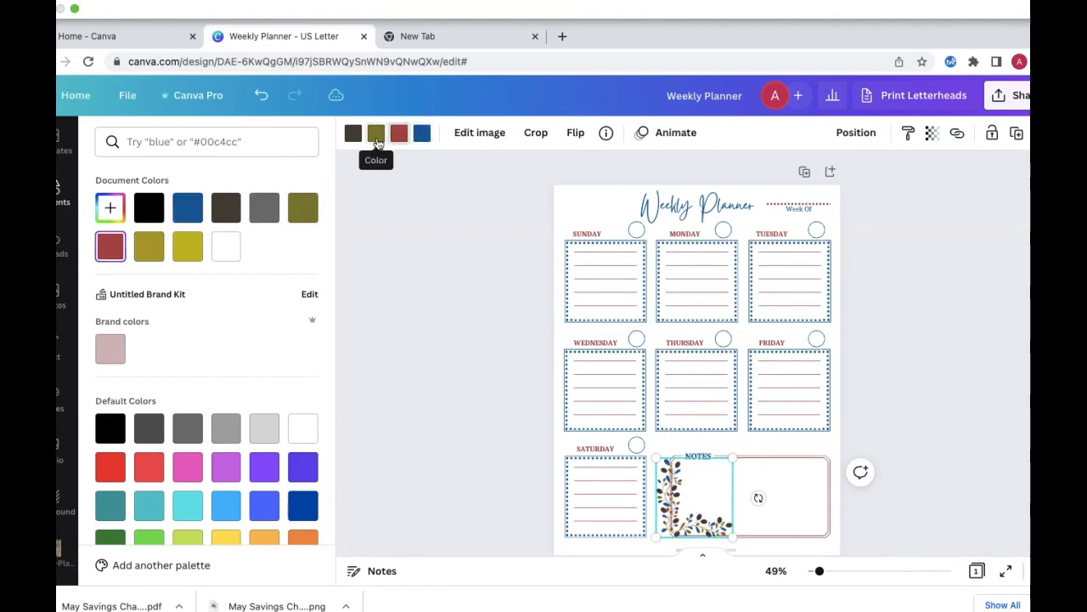
click(376, 133)
click(187, 208)
click(352, 134)
click(114, 255)
click(395, 320)
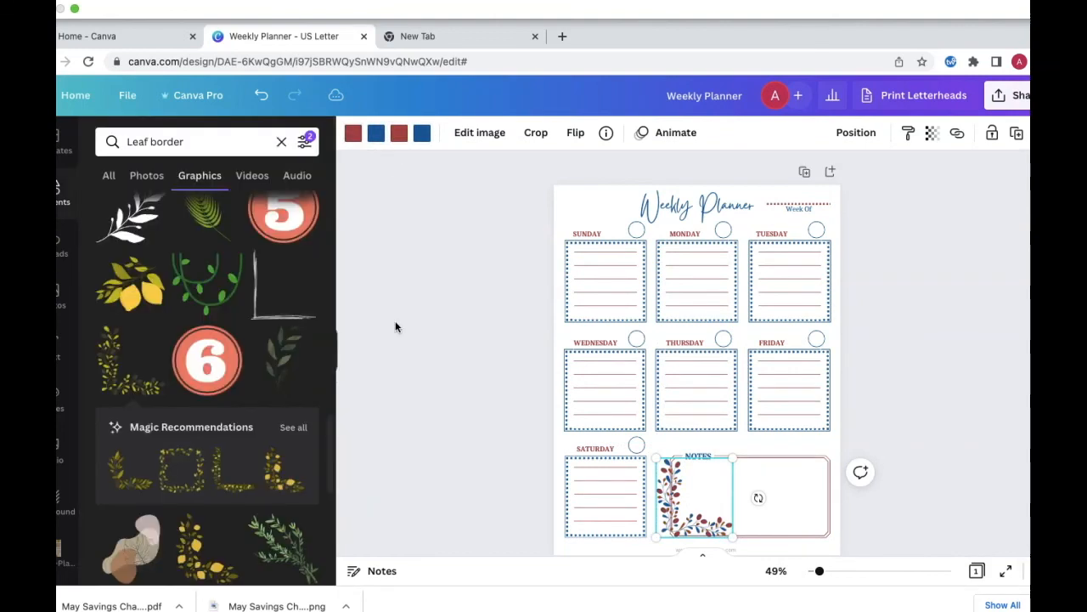
Flip the leafy corner graphic horizontally.
scroll(544, 383, down, 1)
click(716, 463)
click(575, 133)
click(580, 175)
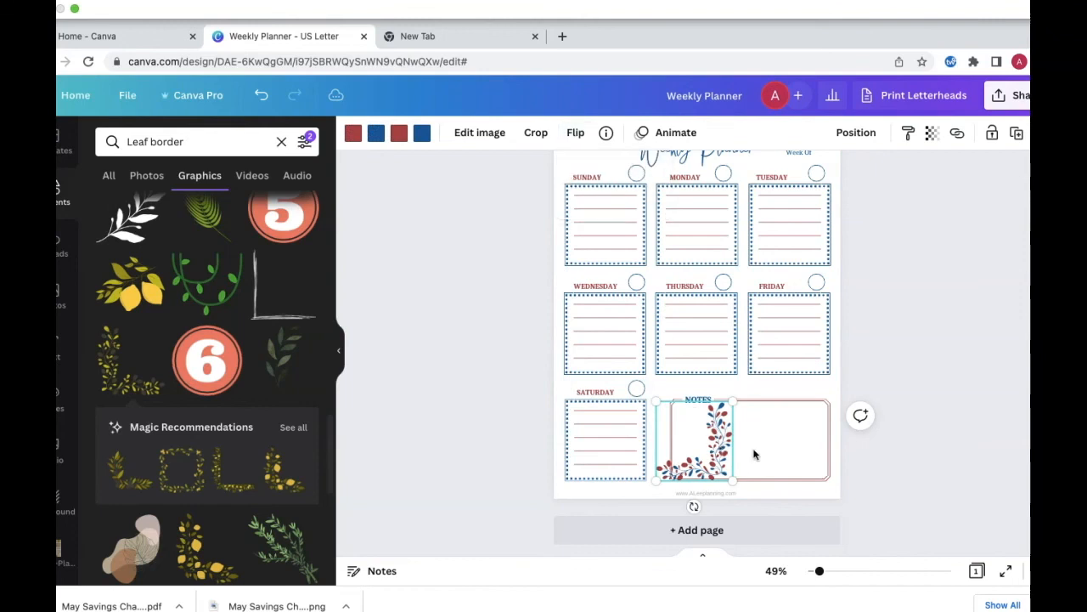
Move the leafy graphic onto the NOTES frame's lower-right corner, reduce its size and nudge it to fit the corner.
drag(718, 450, 823, 454)
drag(836, 411, 836, 438)
key(Right)
key(Right)
key(Right)
key(Down)
key(Down)
key(Up)
click(909, 448)
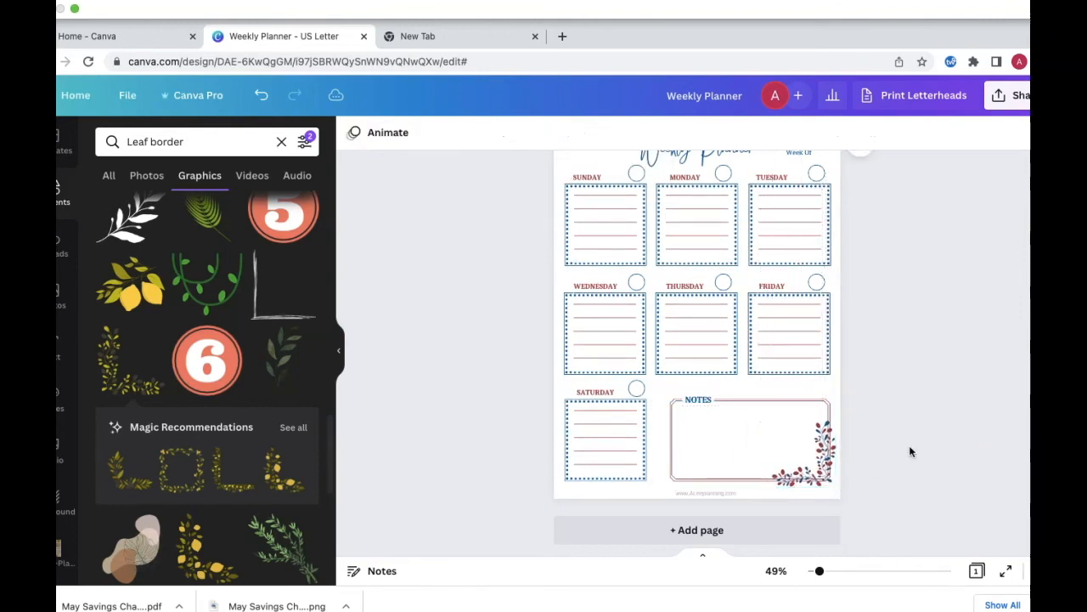
scroll(909, 450, up, 1)
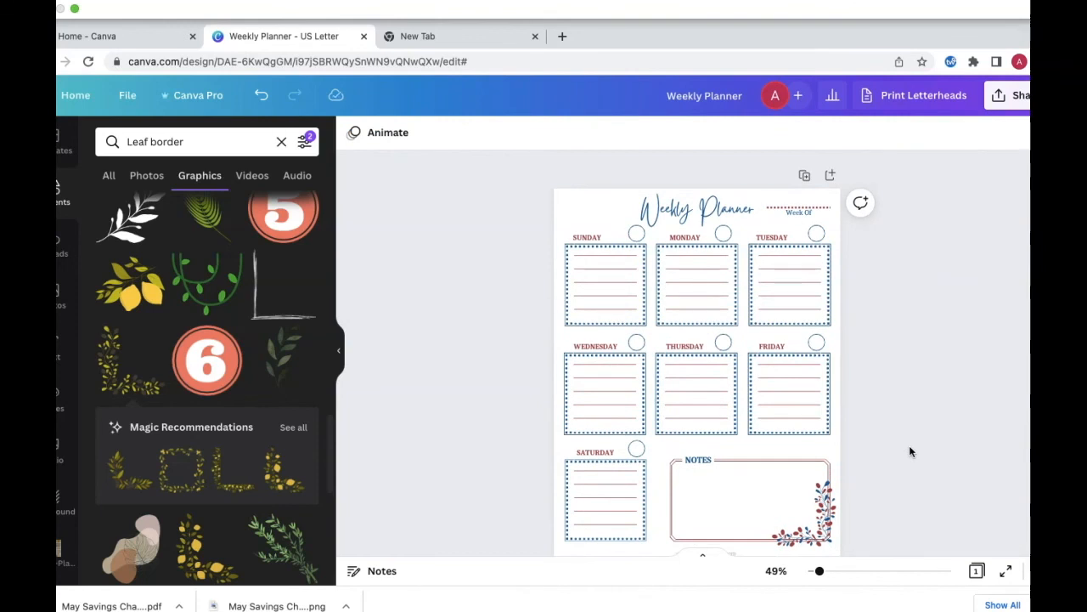
Rename the design "Blue Red Weekly Planner Freebie".
click(669, 94)
text(Blue Red)
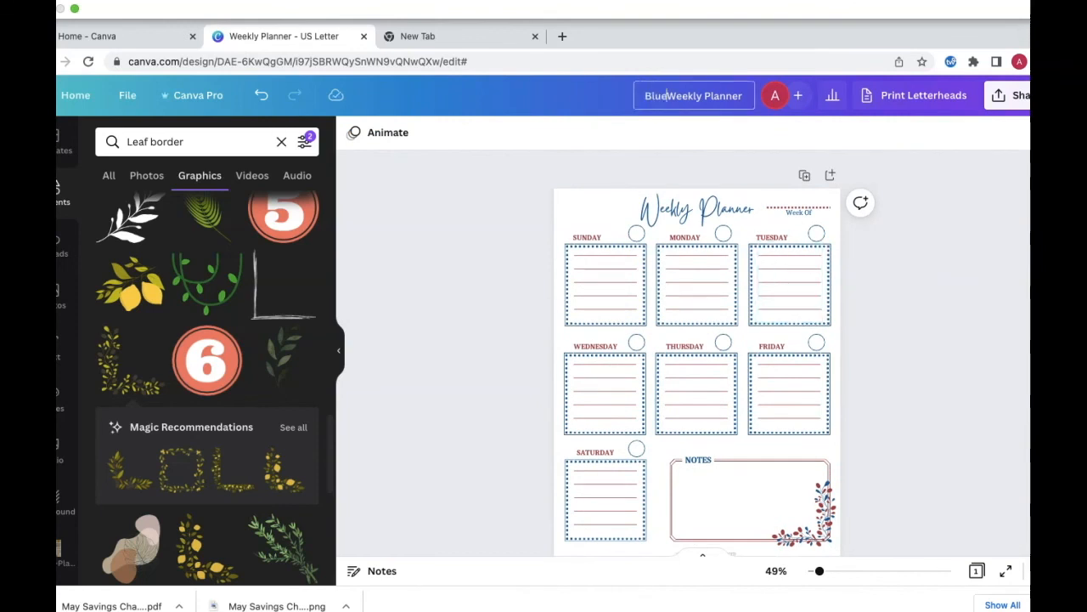
click(747, 93)
text(Freebie)
click(983, 242)
scroll(983, 304, down, 1)
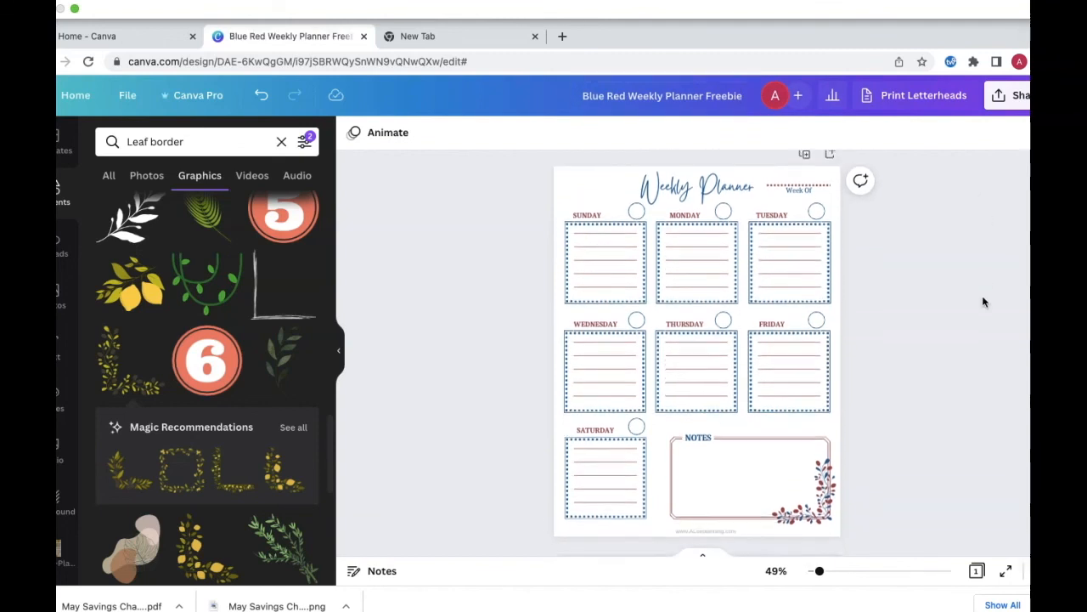